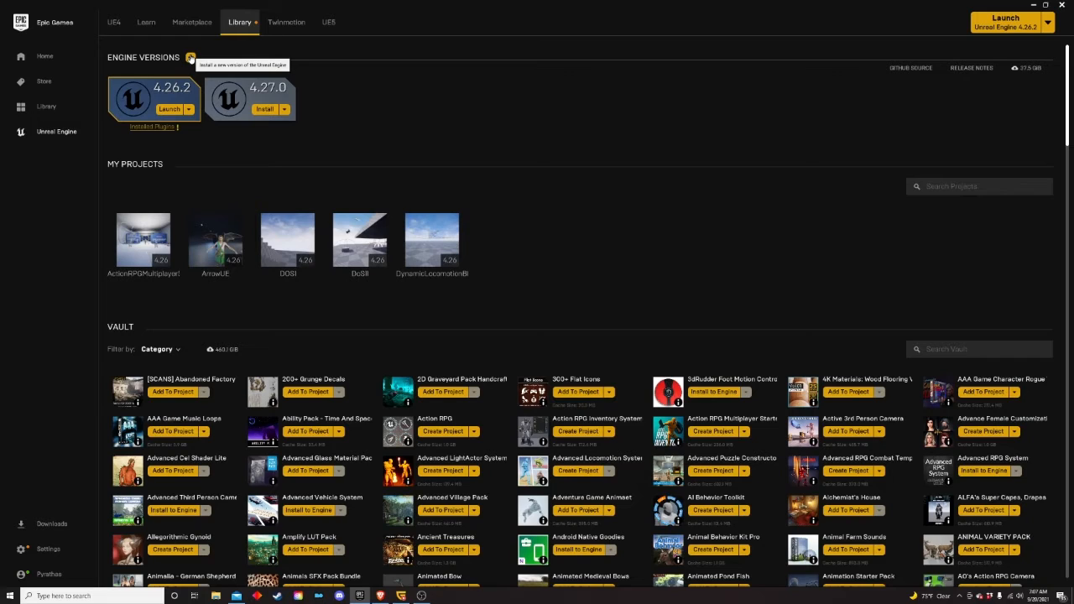
- Add an engine slot for version 4.25.4 and review its install location options without installing it
click(190, 58)
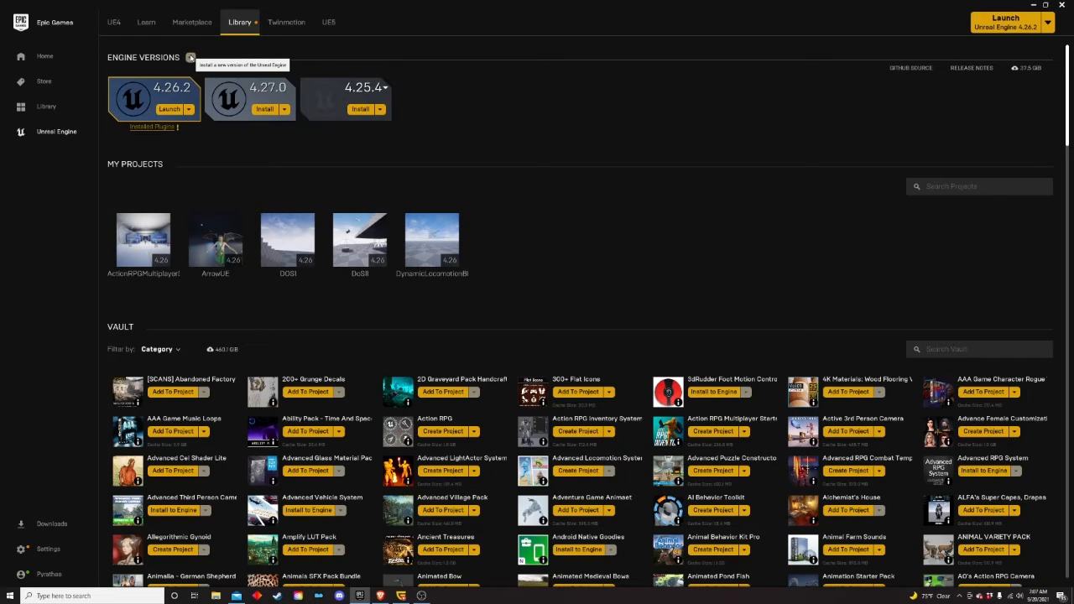
click(360, 110)
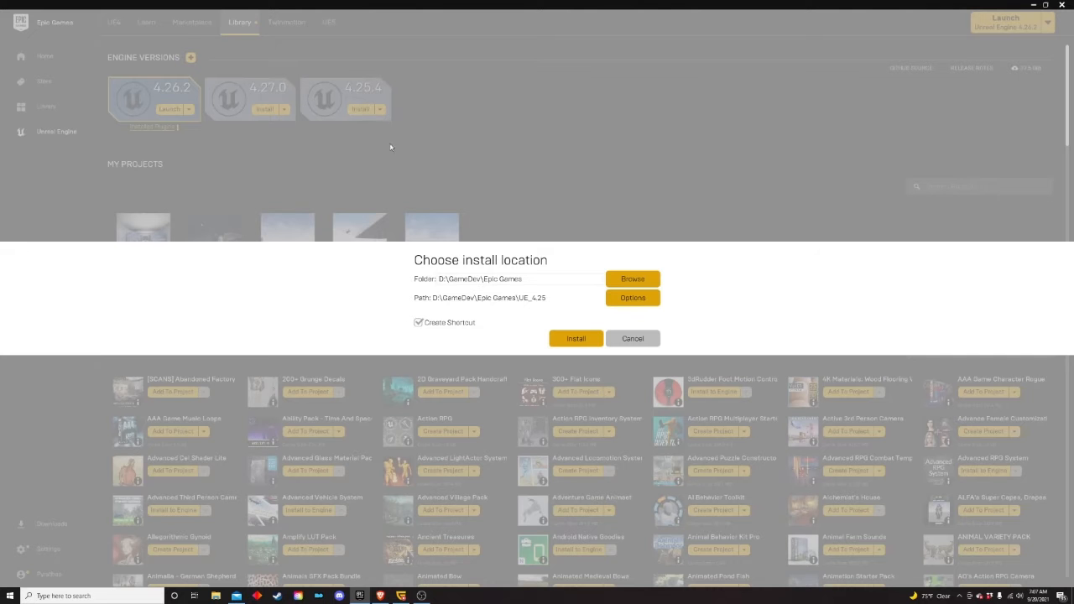
click(622, 283)
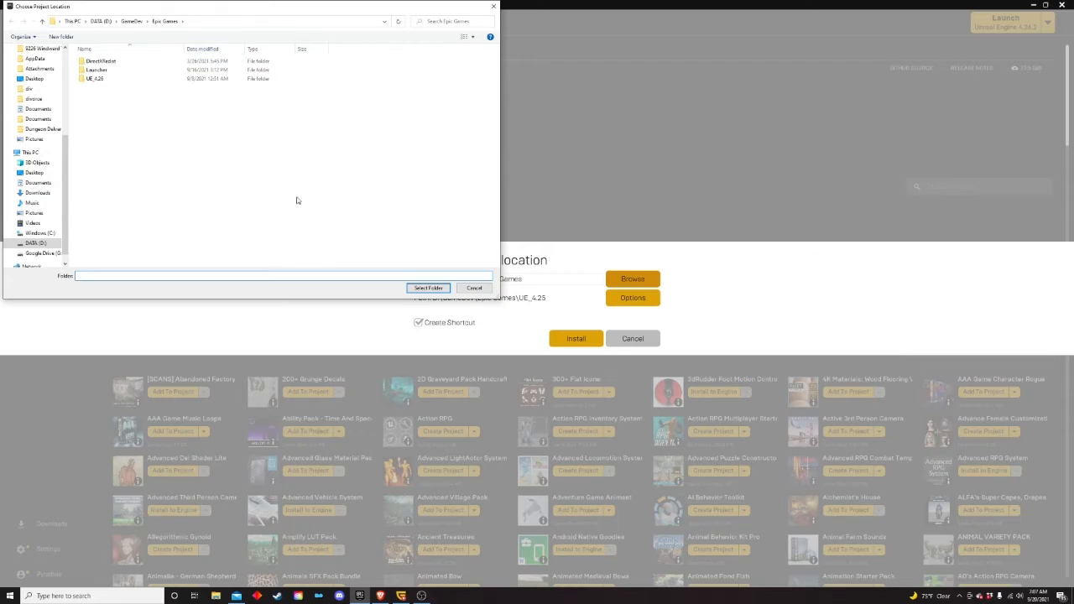
click(473, 288)
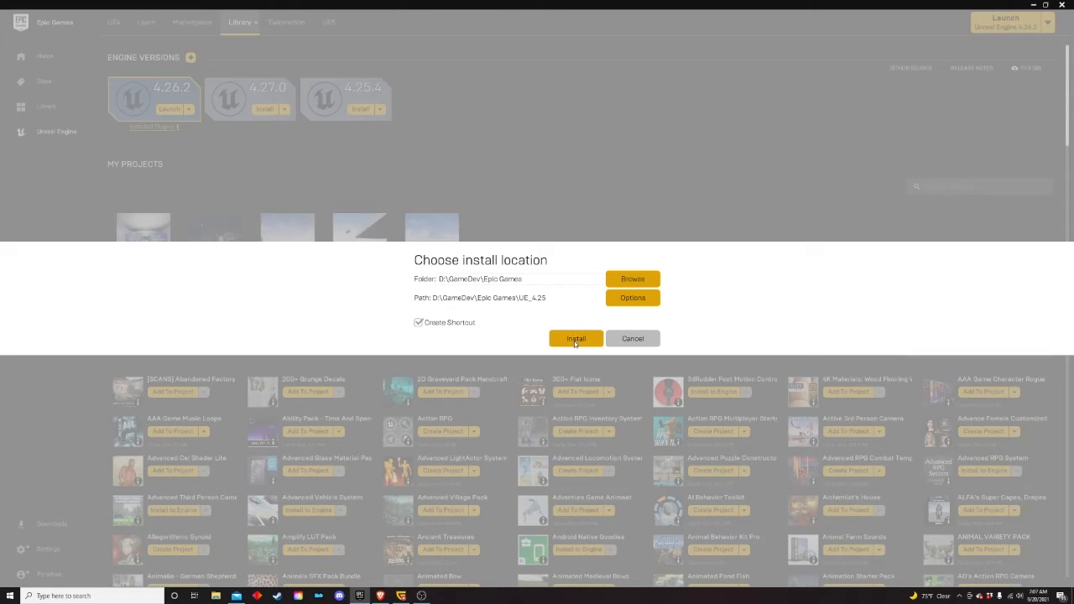
click(629, 339)
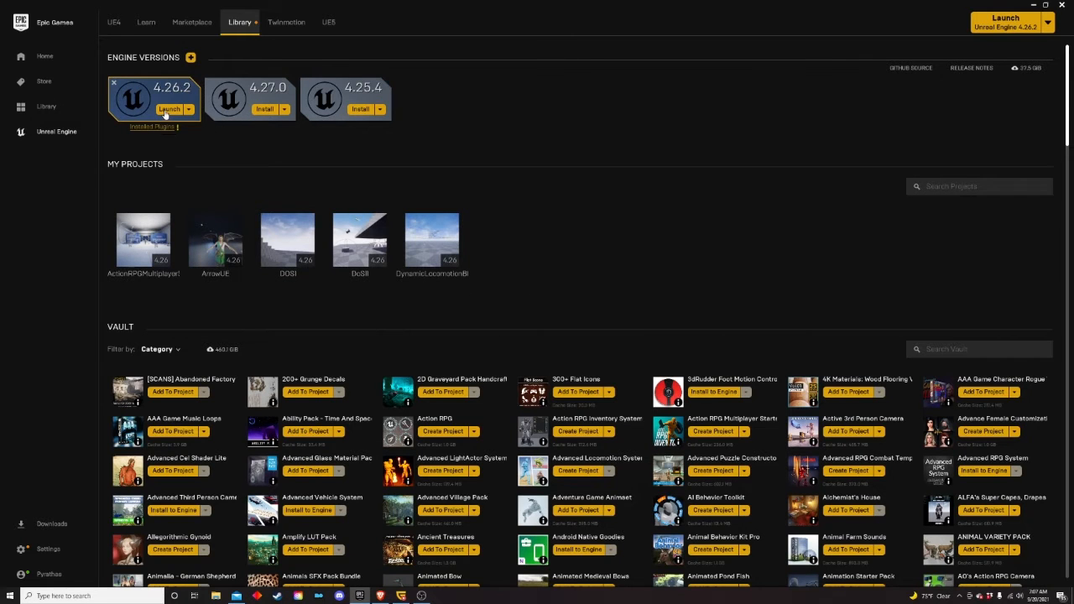
- Check the launcher's download tasks and launch Unreal Engine 4.26.2
click(40, 525)
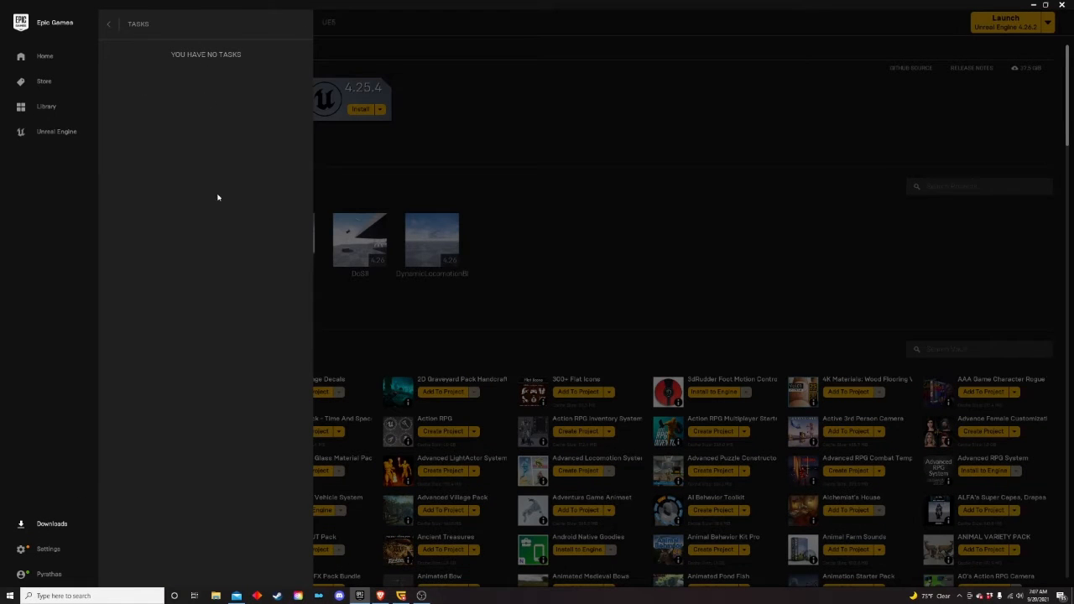
click(323, 44)
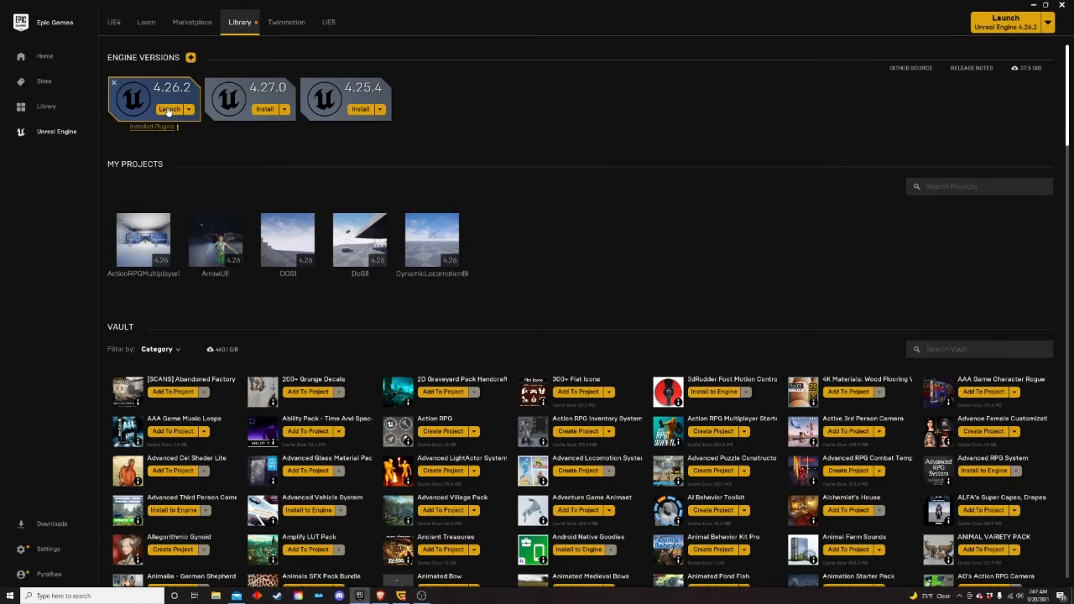
click(169, 110)
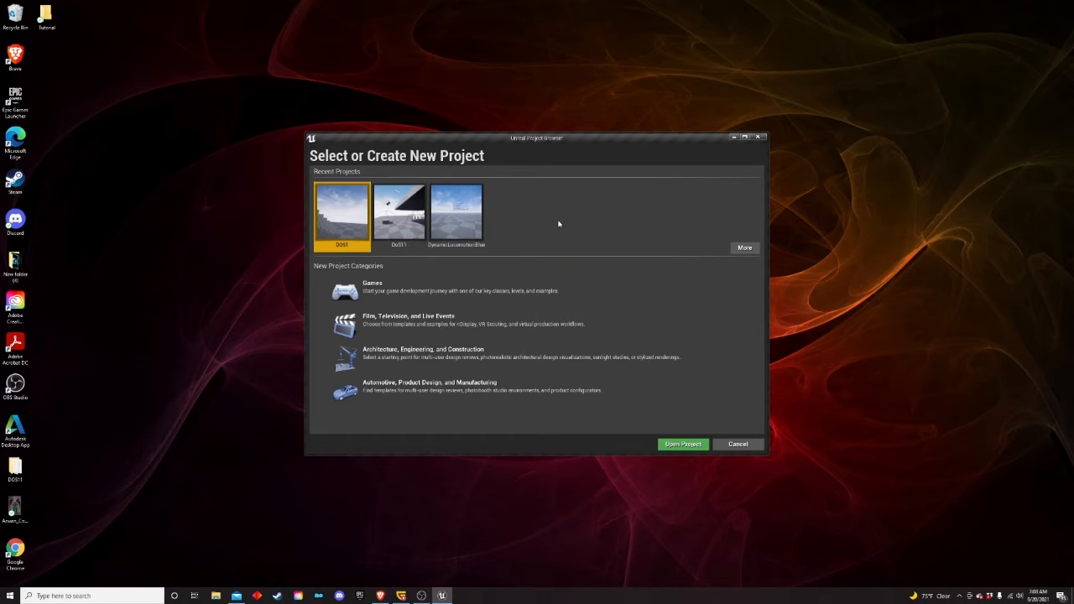
- Start a new project in the Games category using the Blank template
click(456, 298)
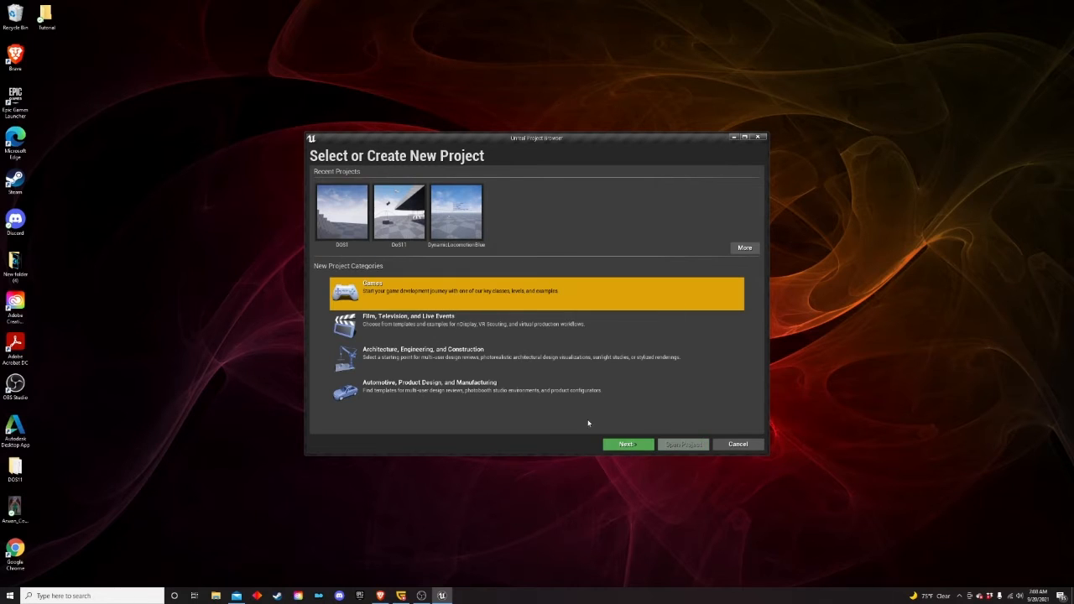
click(625, 444)
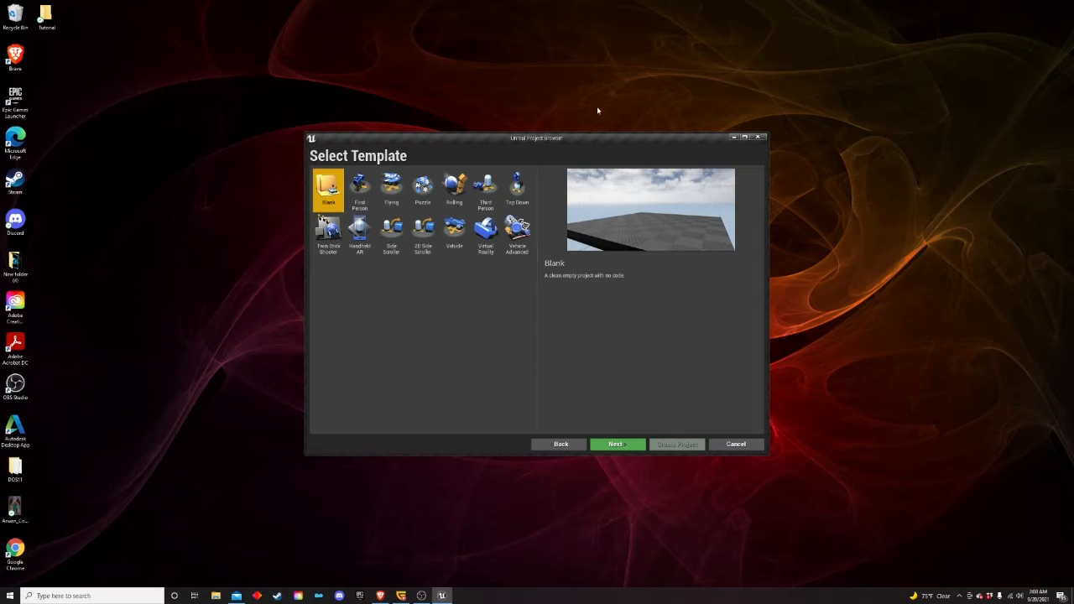
click(617, 445)
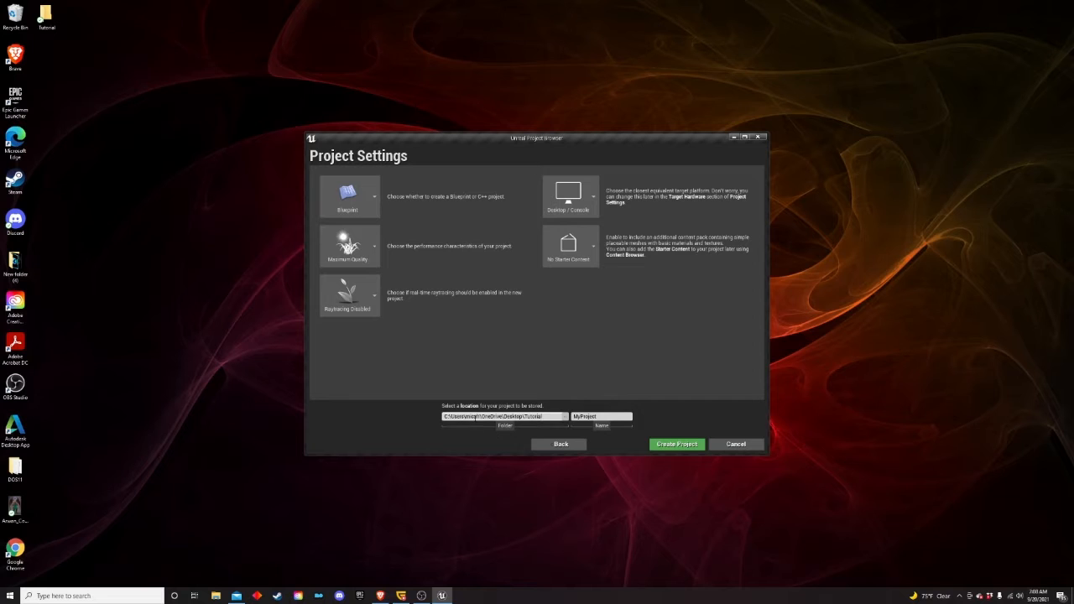
click(566, 418)
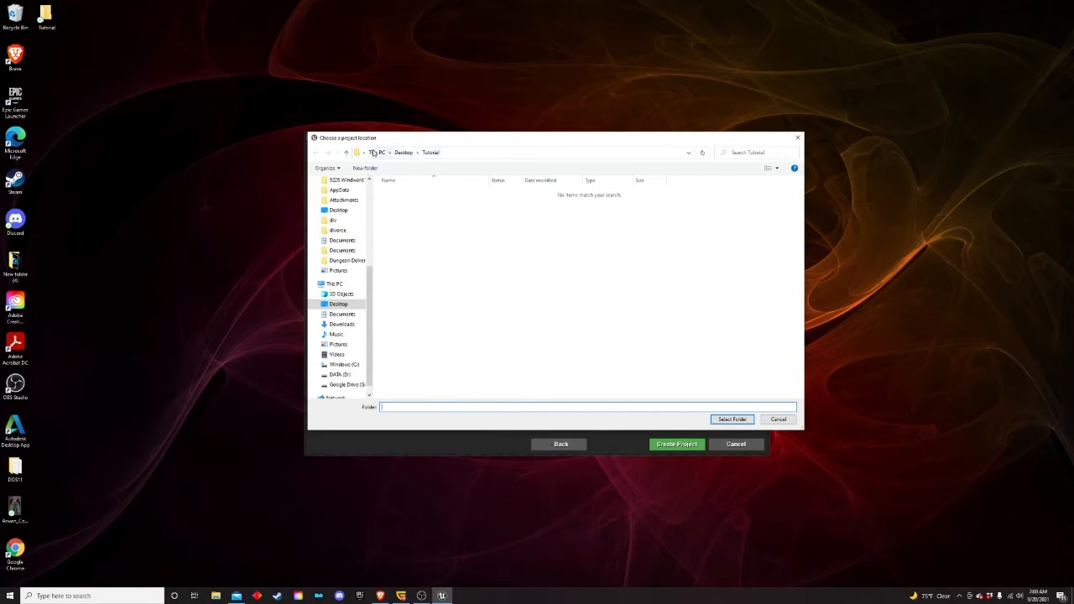
click(53, 16)
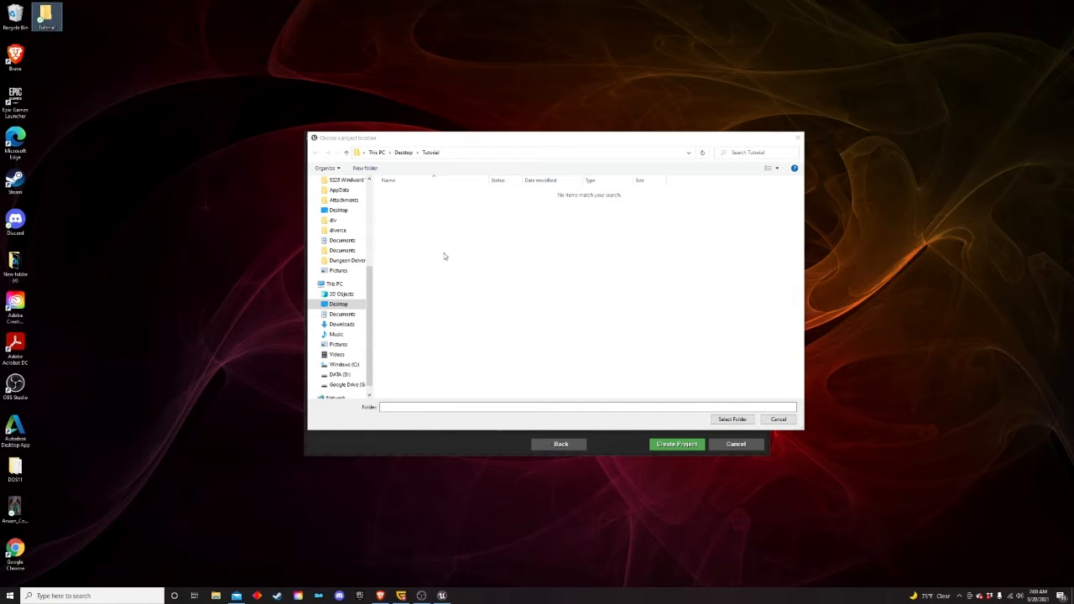
click(773, 420)
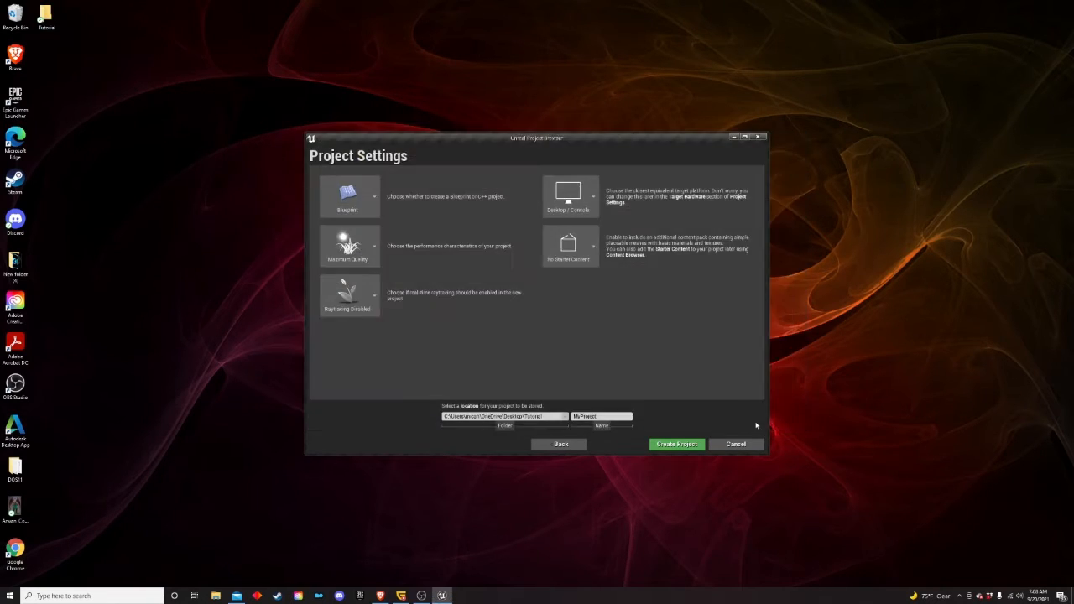
- Name the project "Tutorial" and create it as a Blueprint project in the Tutorial folder
double_click(595, 416)
text(Tutorial)
click(694, 443)
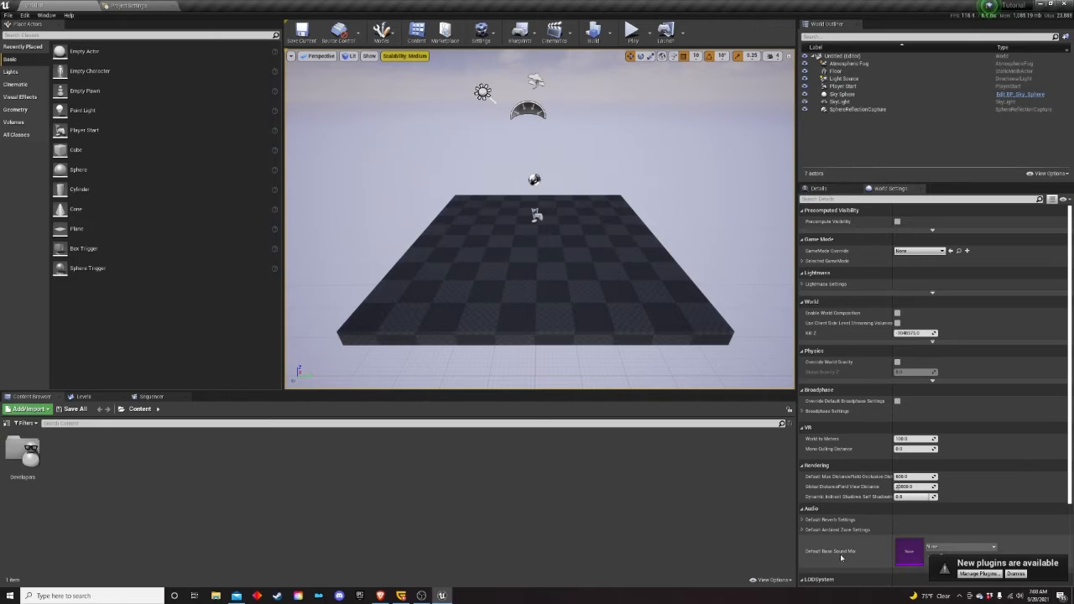
- Make sure plugin content is shown in the Content Browser and display the source folder tree
click(771, 581)
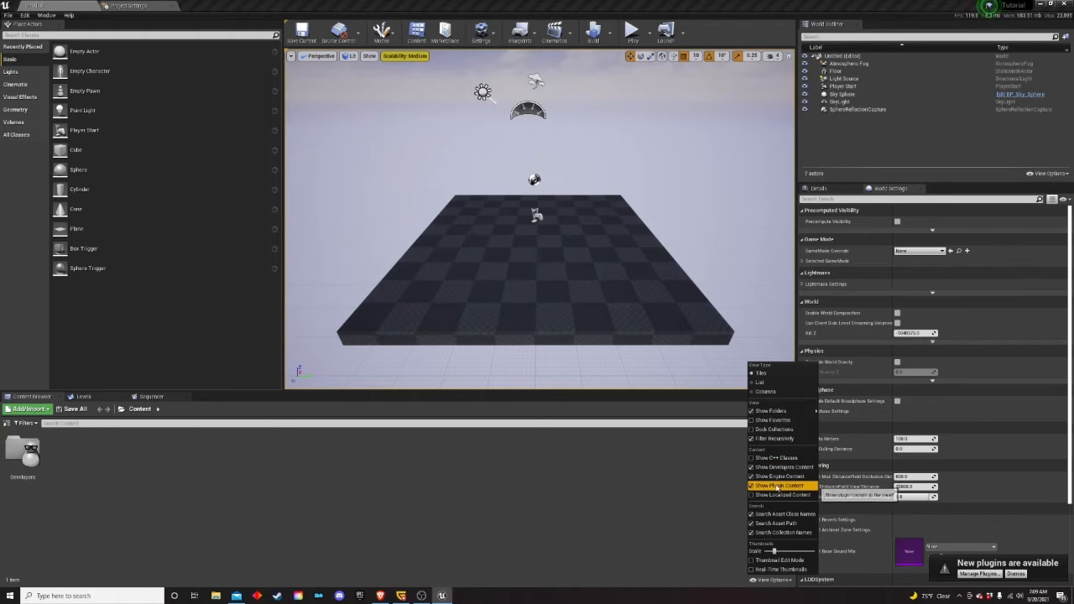
click(777, 486)
click(412, 511)
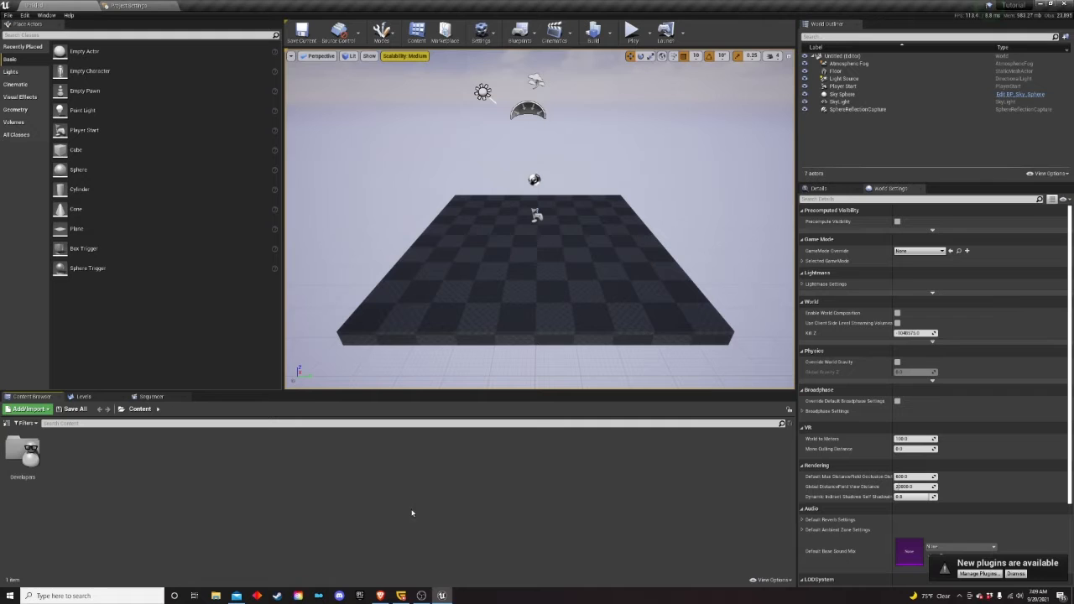
click(7, 423)
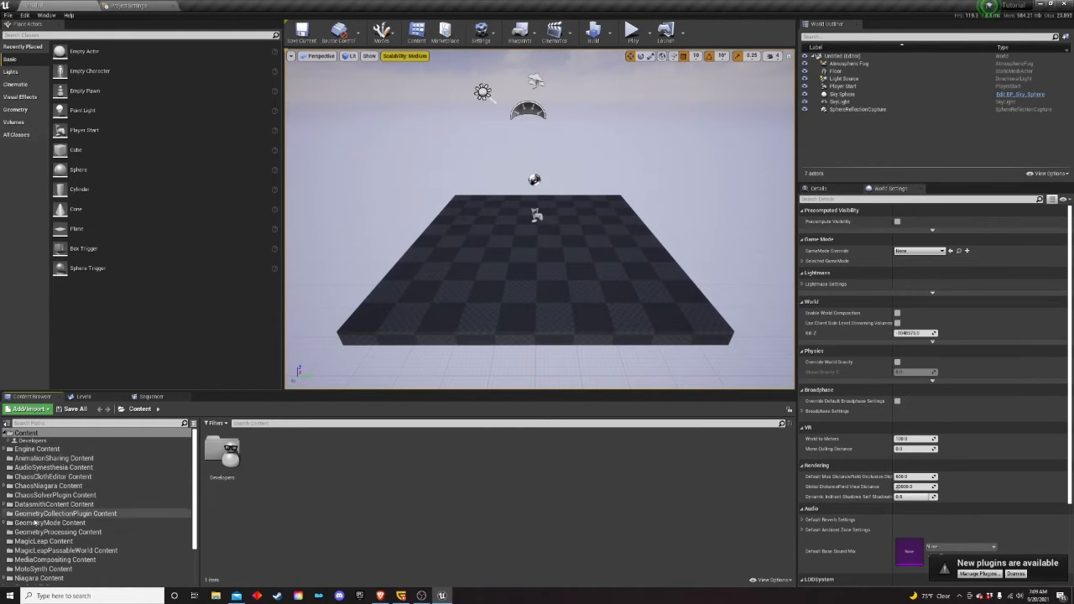
scroll(35, 562, down, 2)
scroll(35, 553, up, 2)
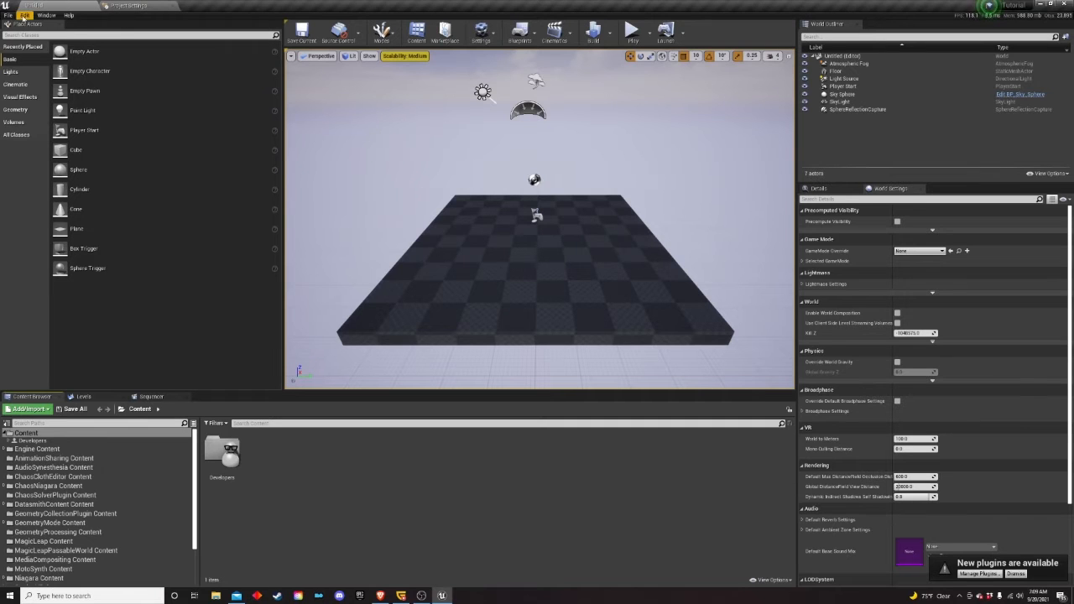
- Set the Asset Editor Open Location to Main Window in the editor's appearance preferences
click(130, 5)
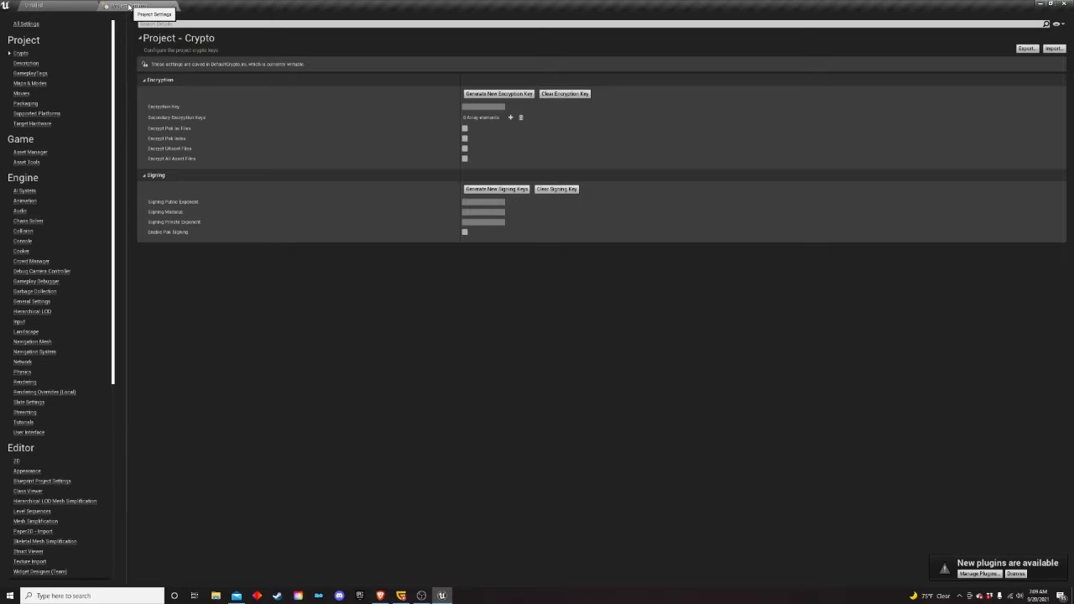
click(50, 5)
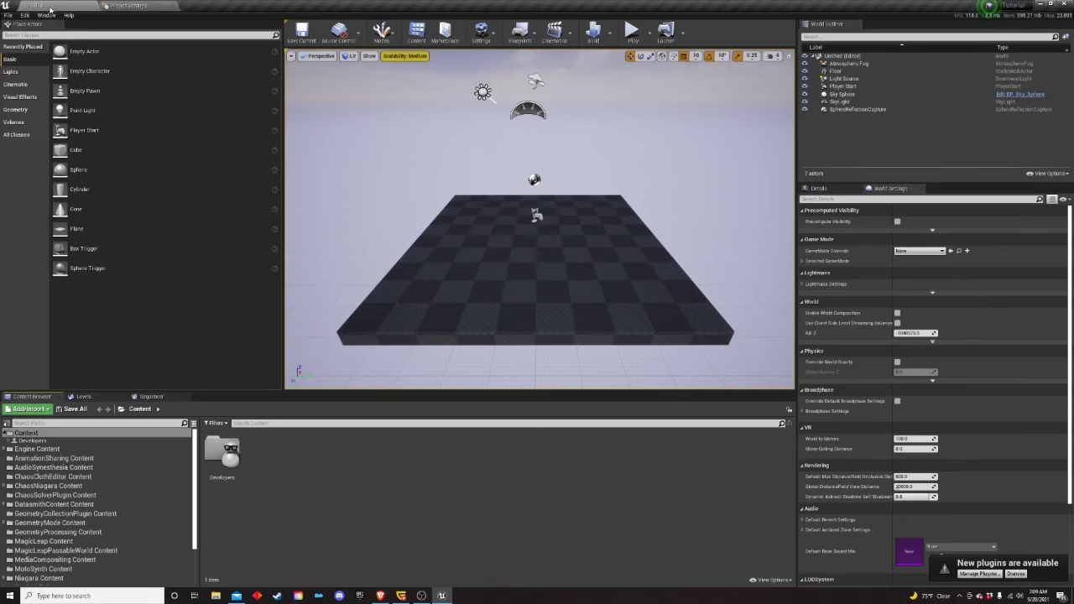
click(28, 16)
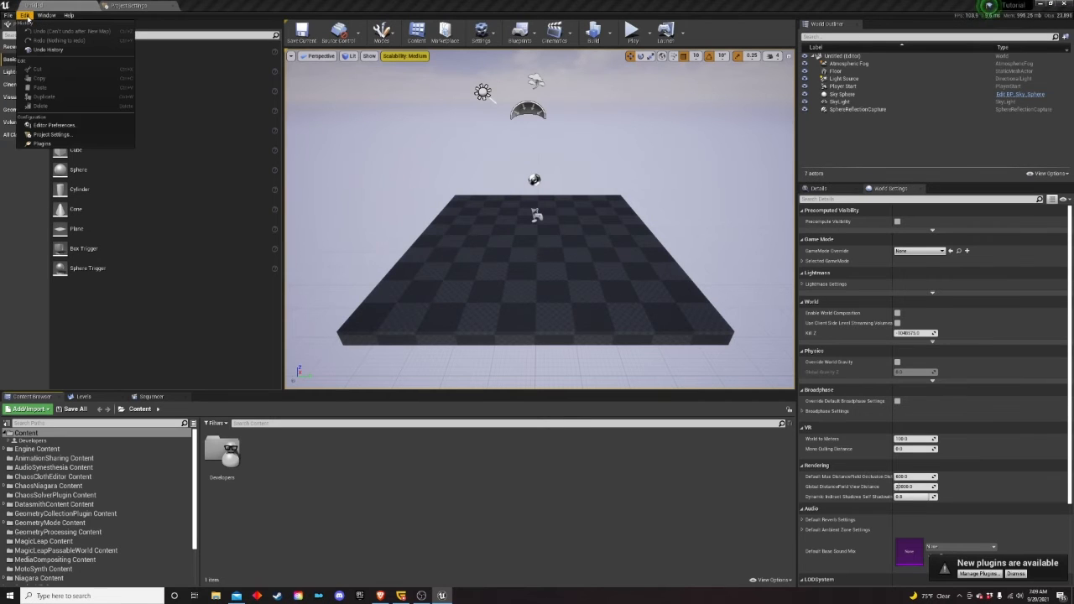
click(52, 126)
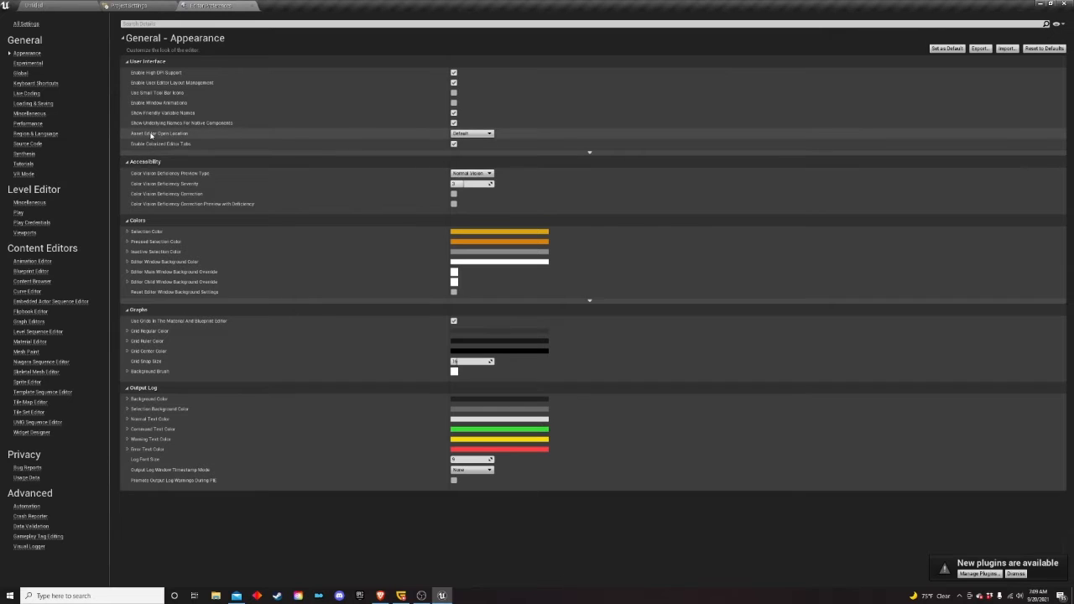
click(471, 134)
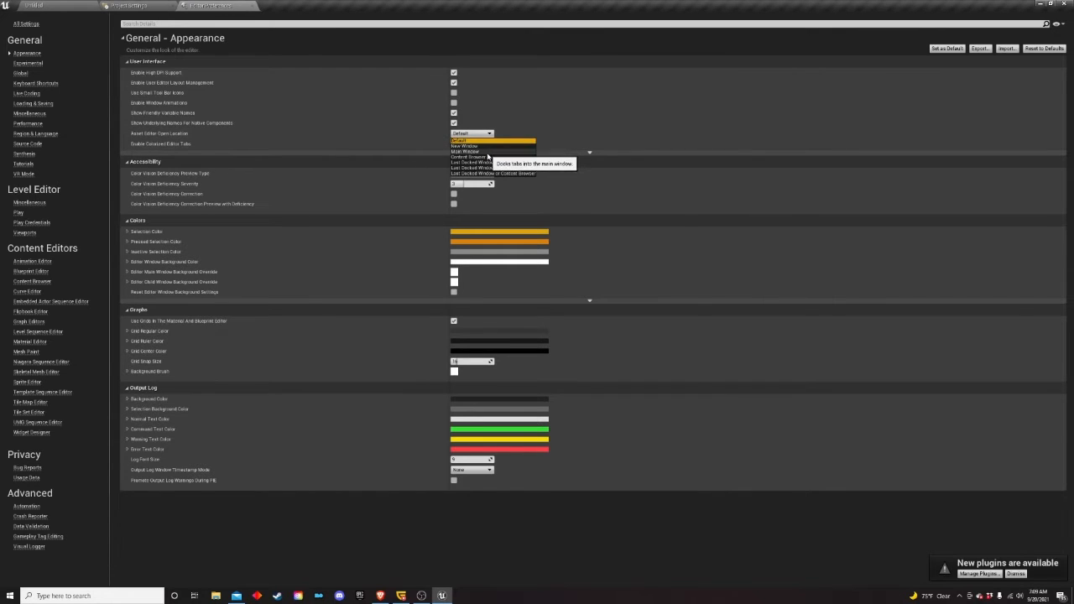
click(488, 152)
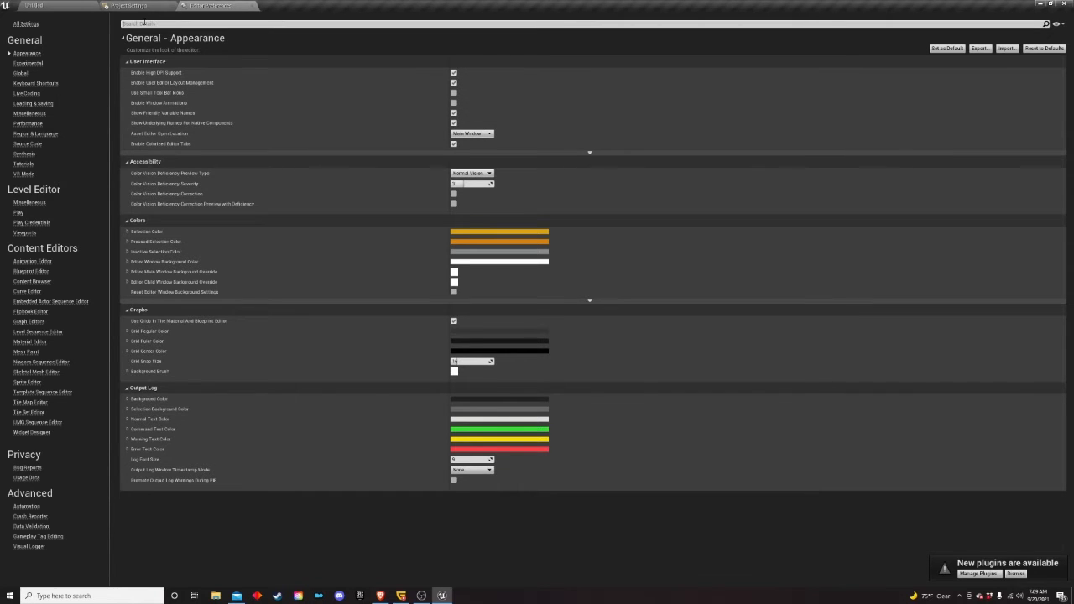
- Search the editor preferences for "long" to check the long paths support option, and clear the search
click(145, 23)
text(long)
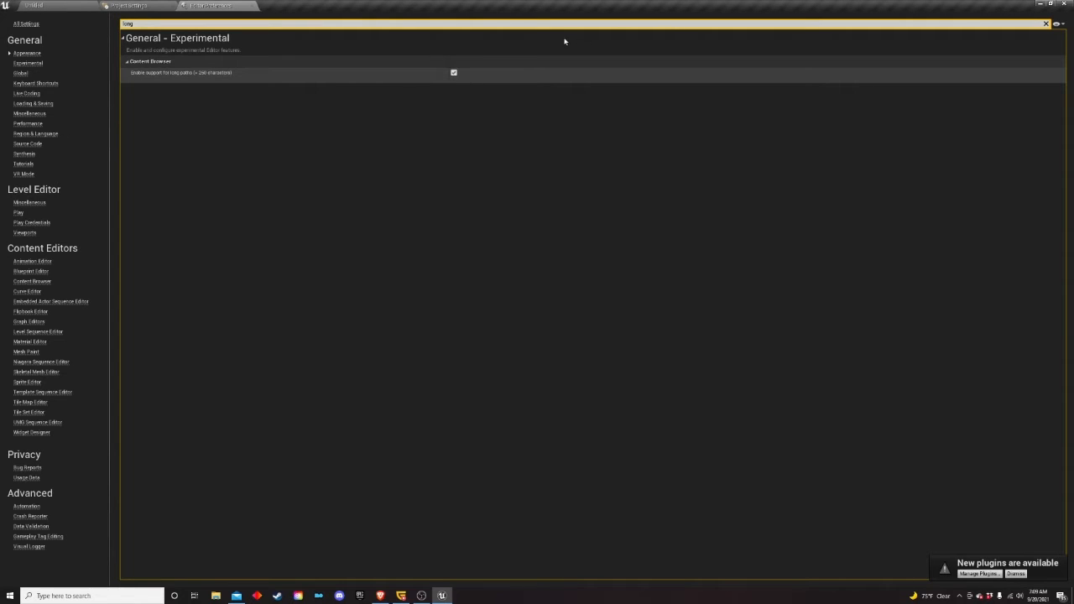
click(1045, 24)
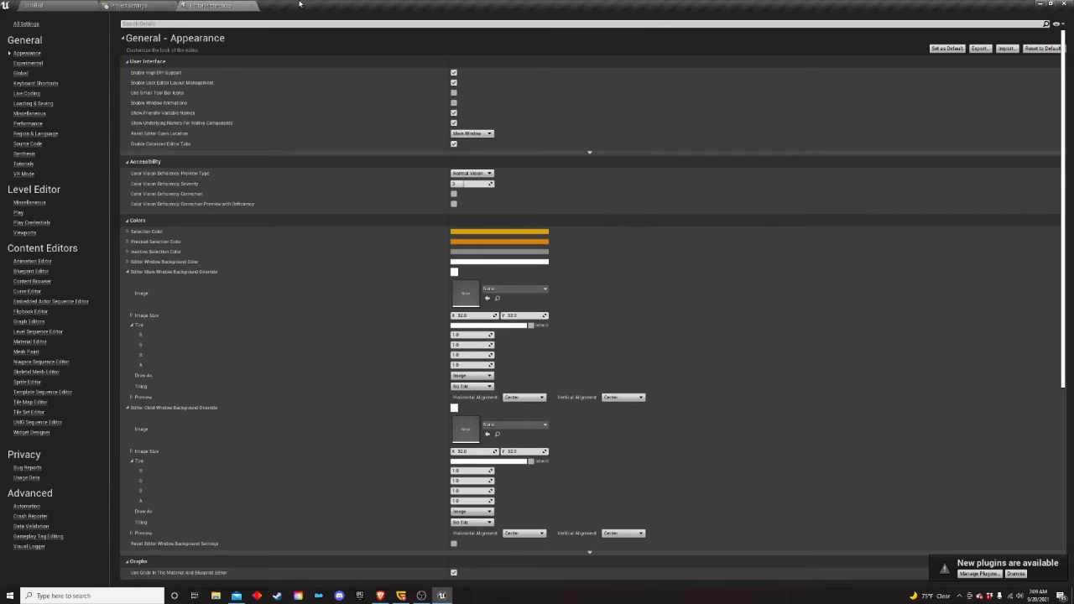
- Fill in the project's details with description "This is the tutorial game", project name "Tutorial: The game" and company name "Psycho Dragon Studios"
click(132, 5)
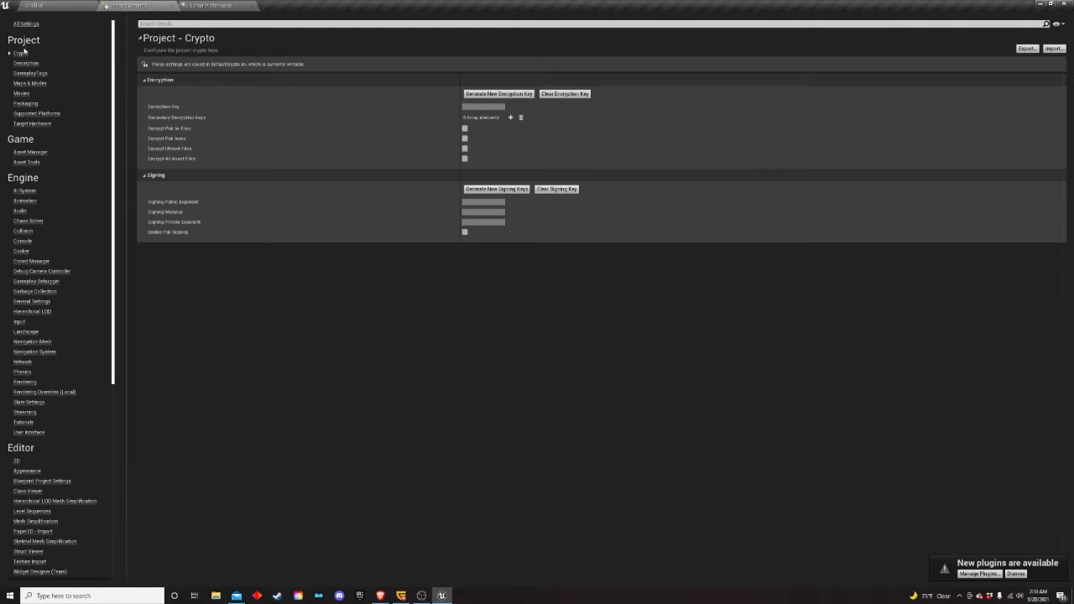
click(26, 64)
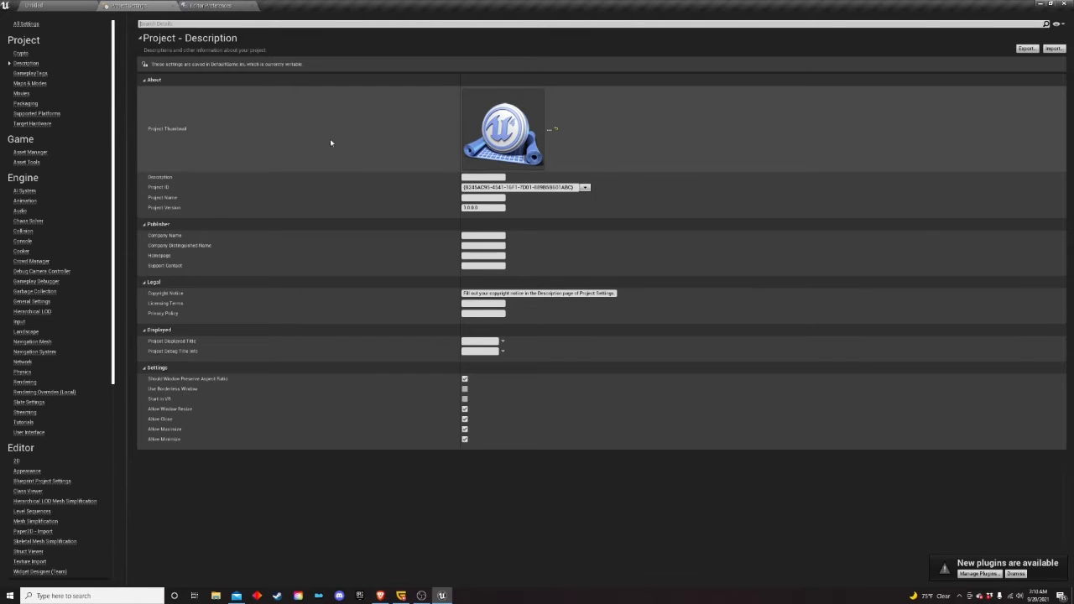
click(466, 177)
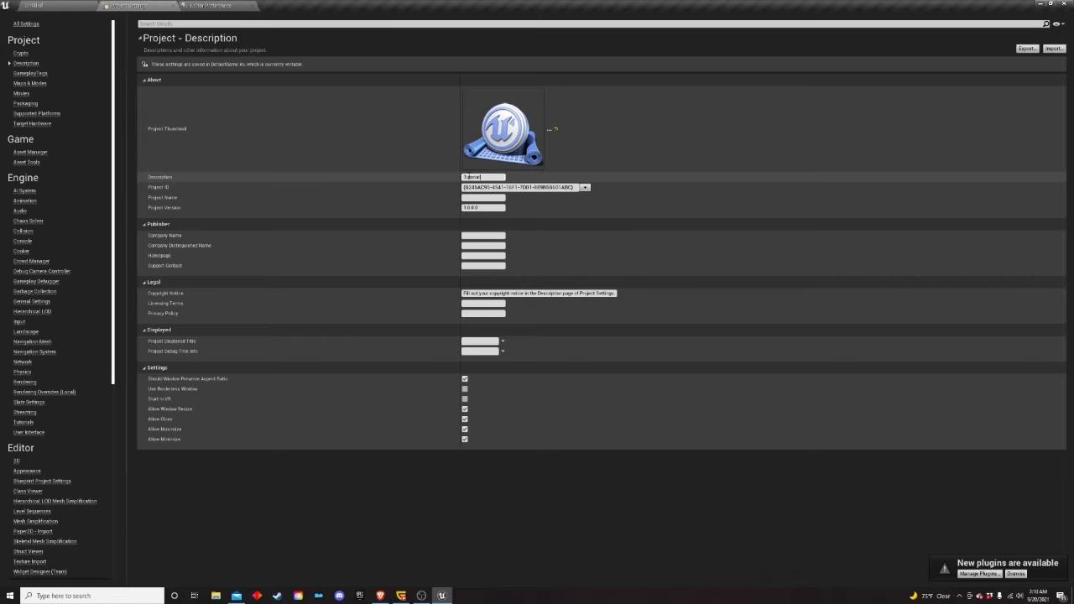
click(482, 176)
text(Tri)
text(s is the tut)
text(orial game)
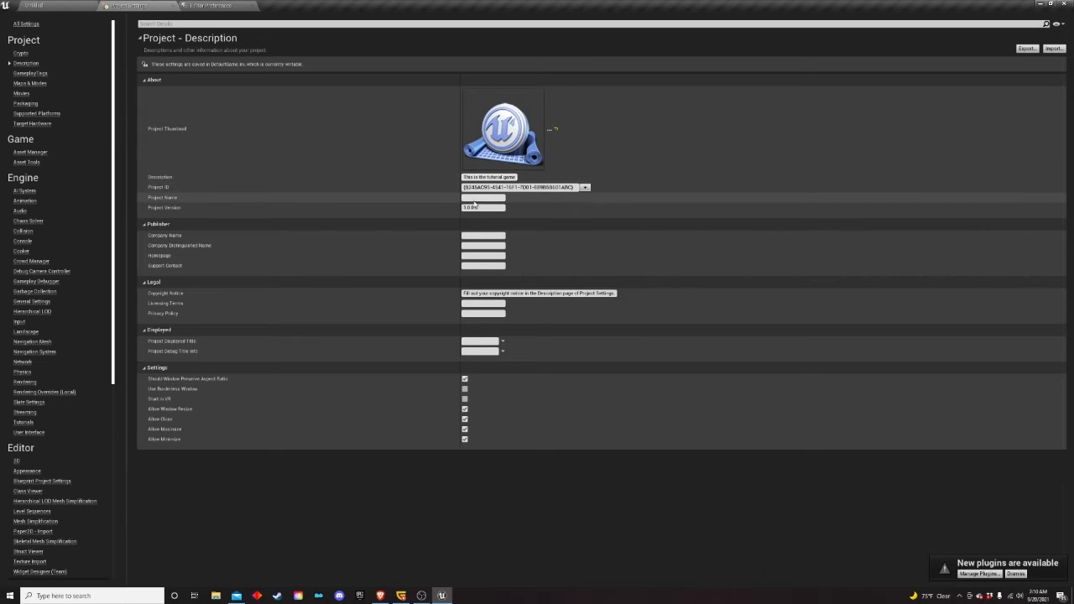
click(474, 198)
text(ame)
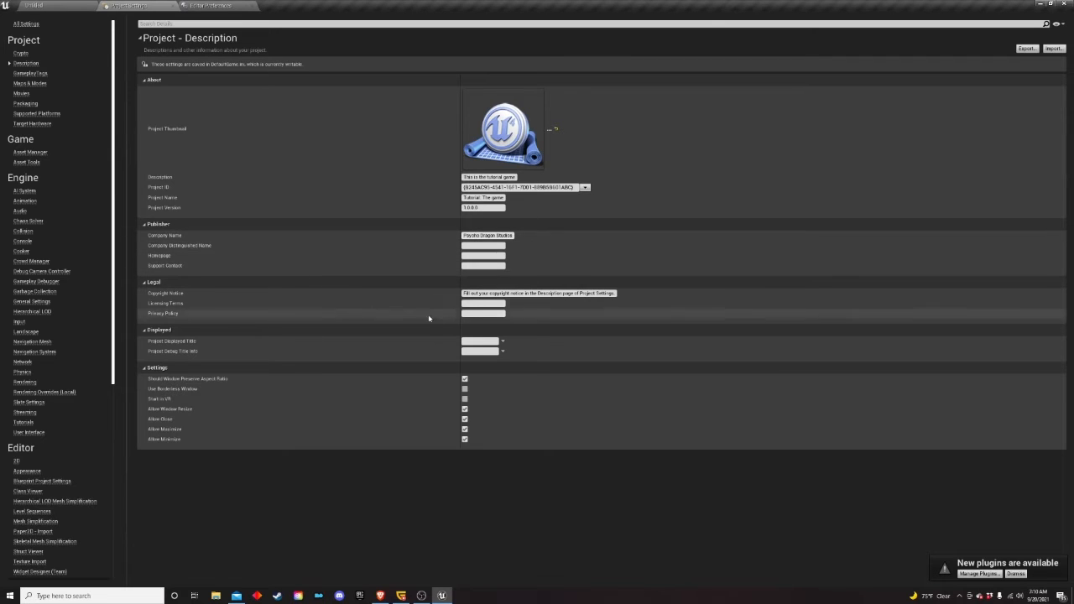
- Examine the default maps and game mode in the project's Maps & Modes settings
click(31, 73)
click(29, 84)
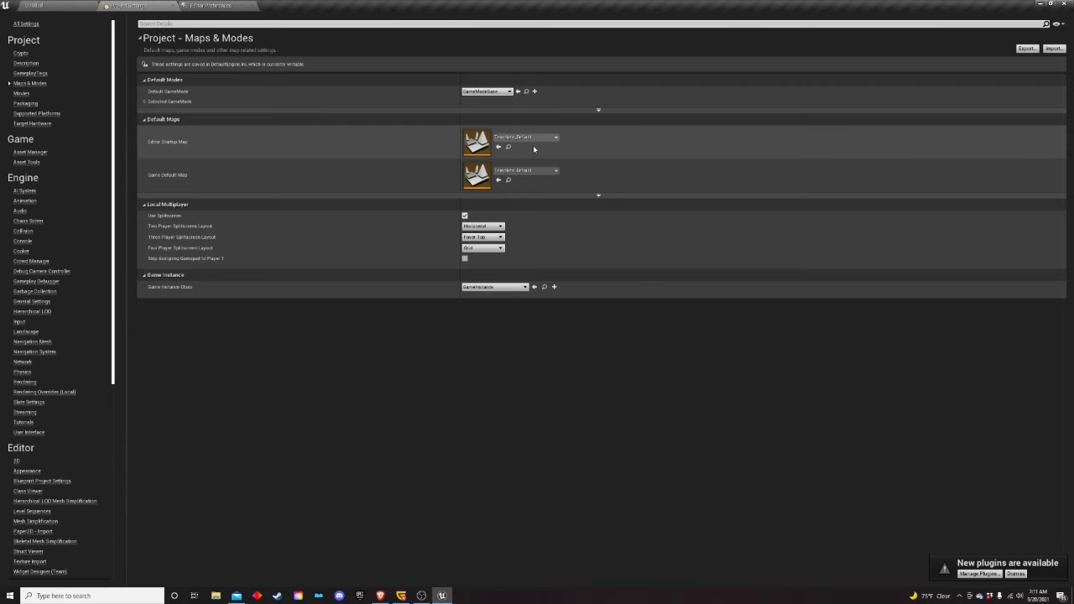
- Create a folder named Maps in the project's Content folder and open it
click(57, 5)
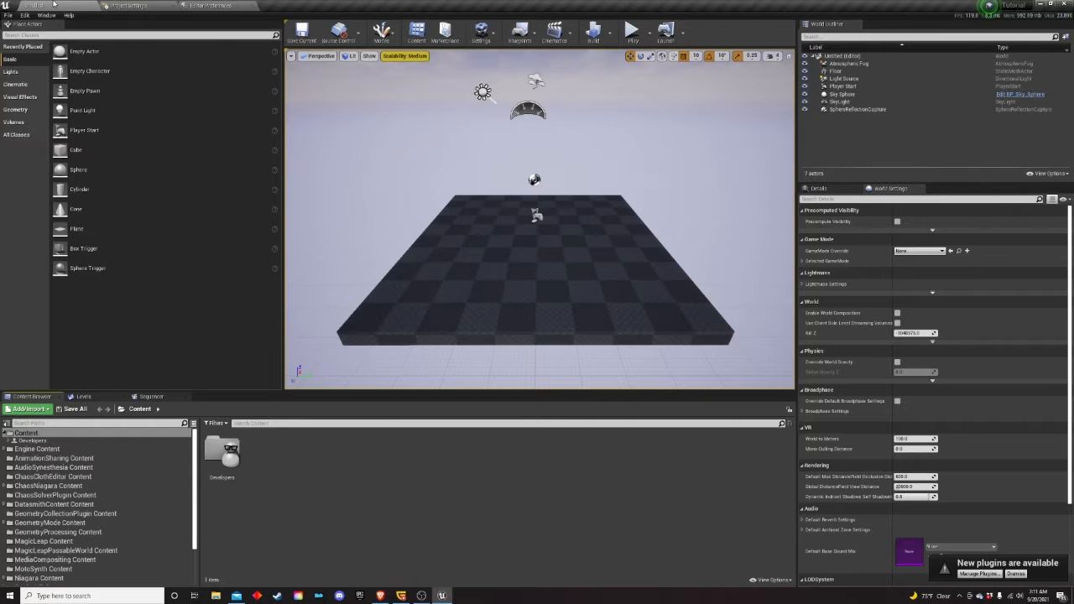
right_click(300, 467)
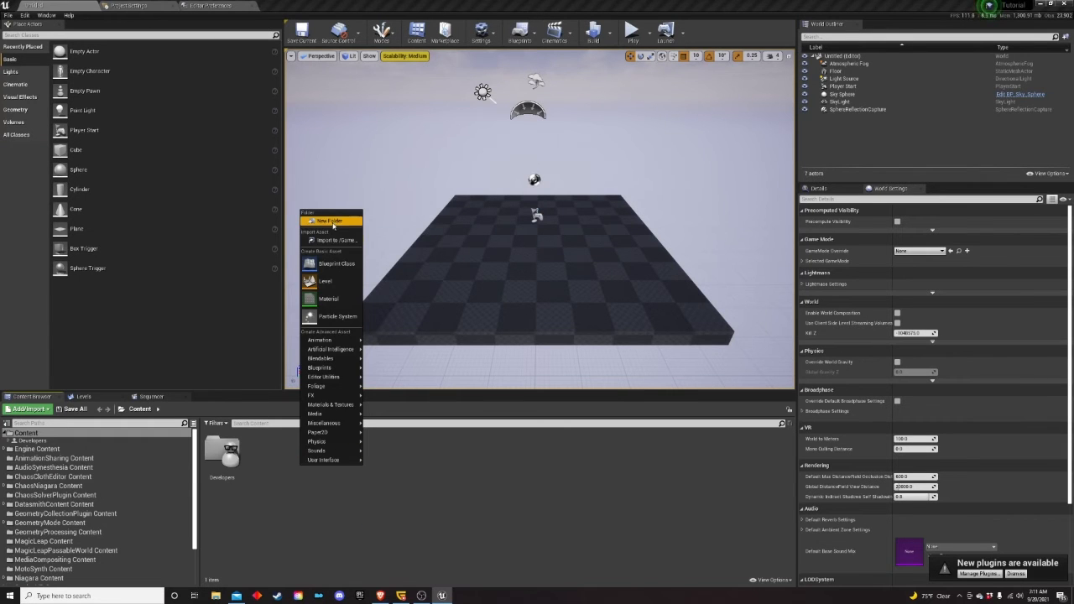
click(331, 220)
text(Map)
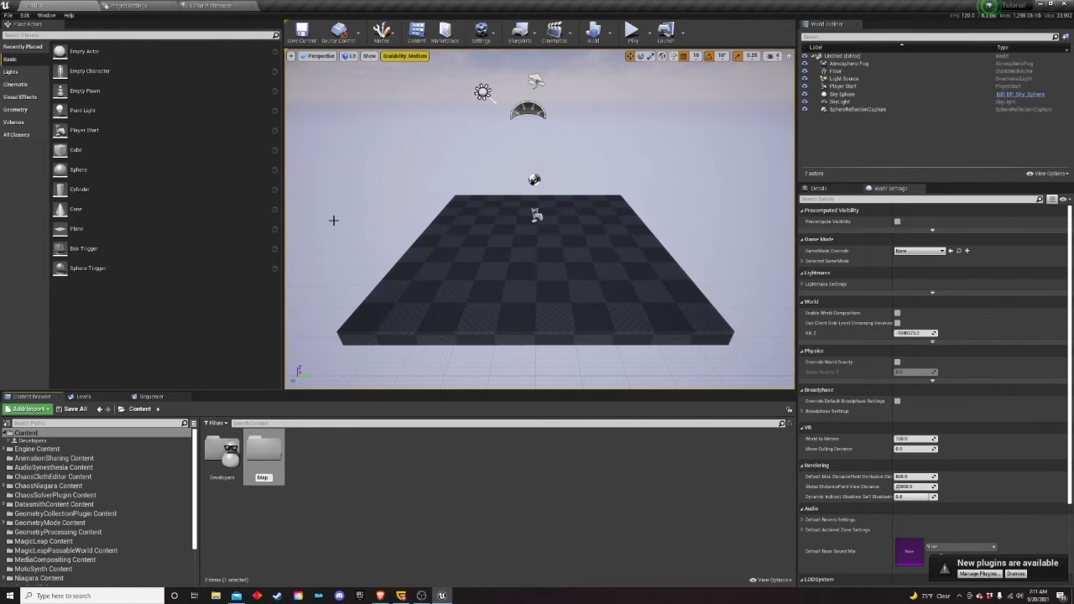
text(s)
key(Return)
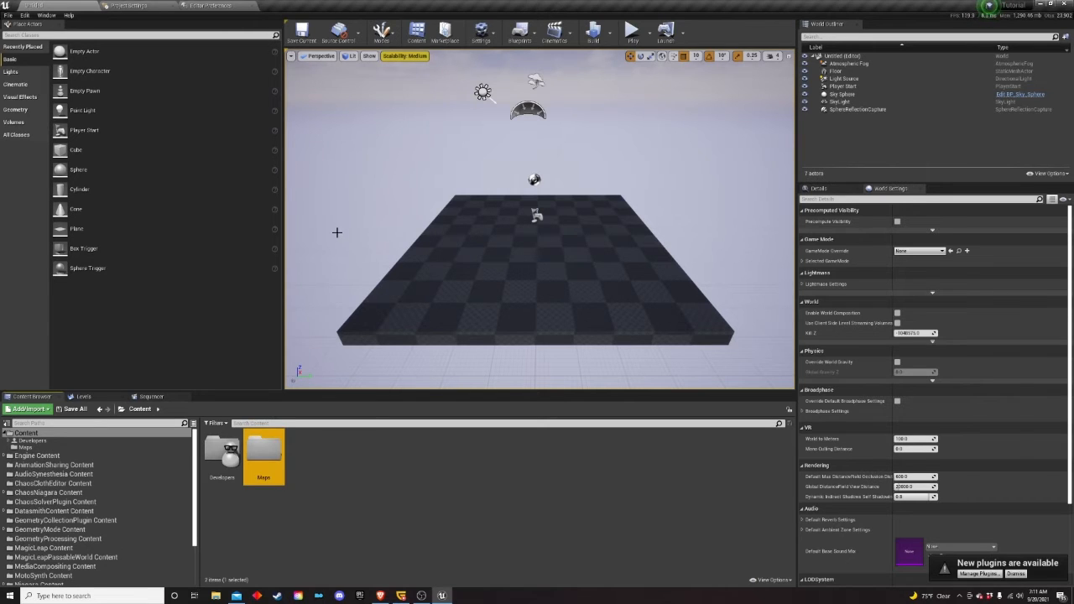
key(Return)
- Save the current level as LVL_Playground in the Maps folder
click(9, 16)
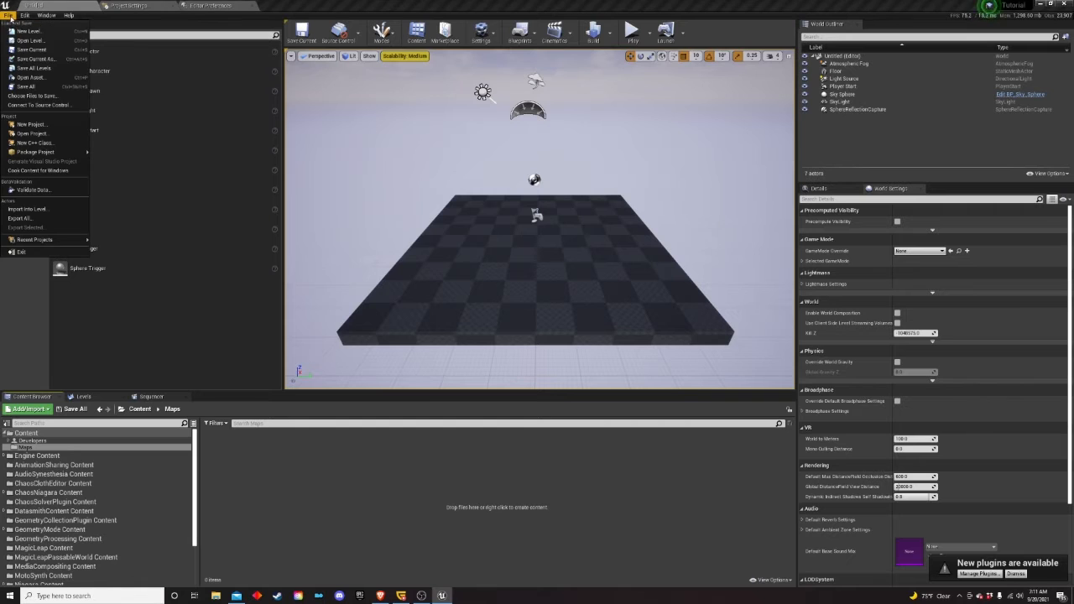
click(34, 59)
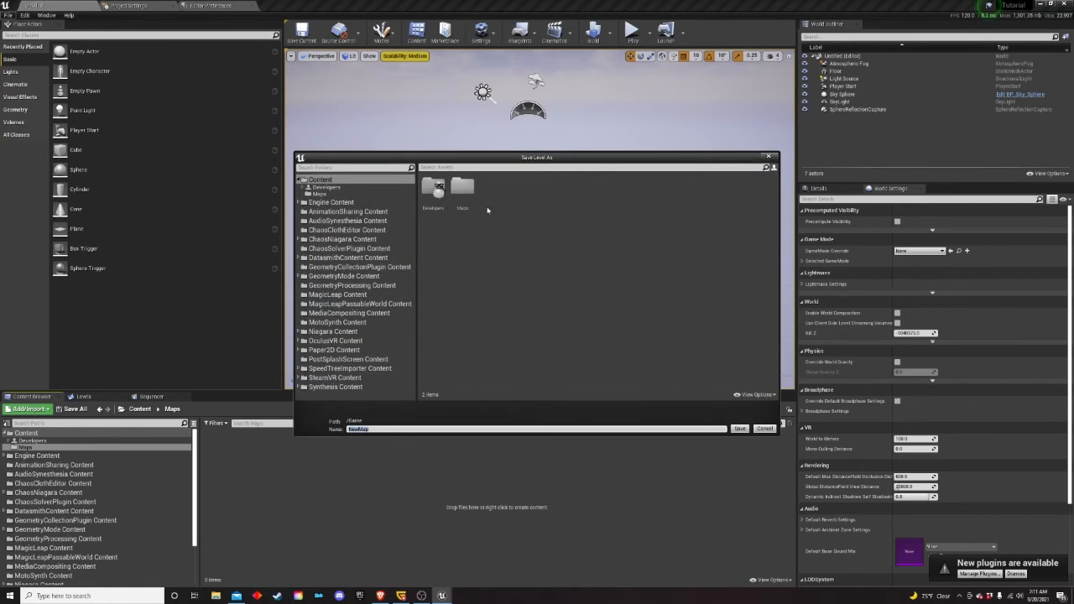
double_click(468, 193)
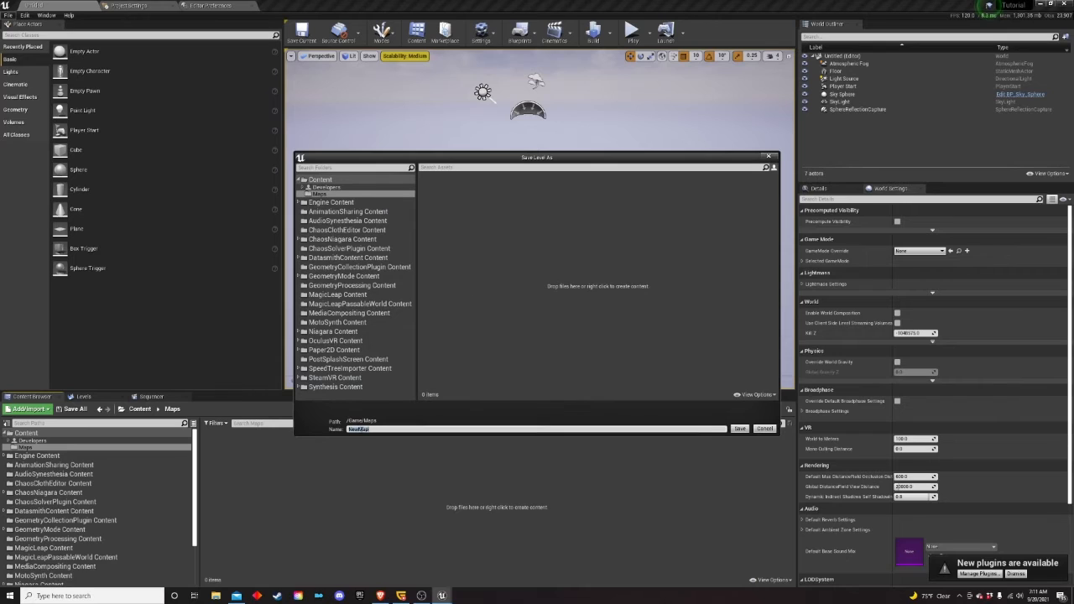
text(LV)
text(L_Playground)
key(Return)
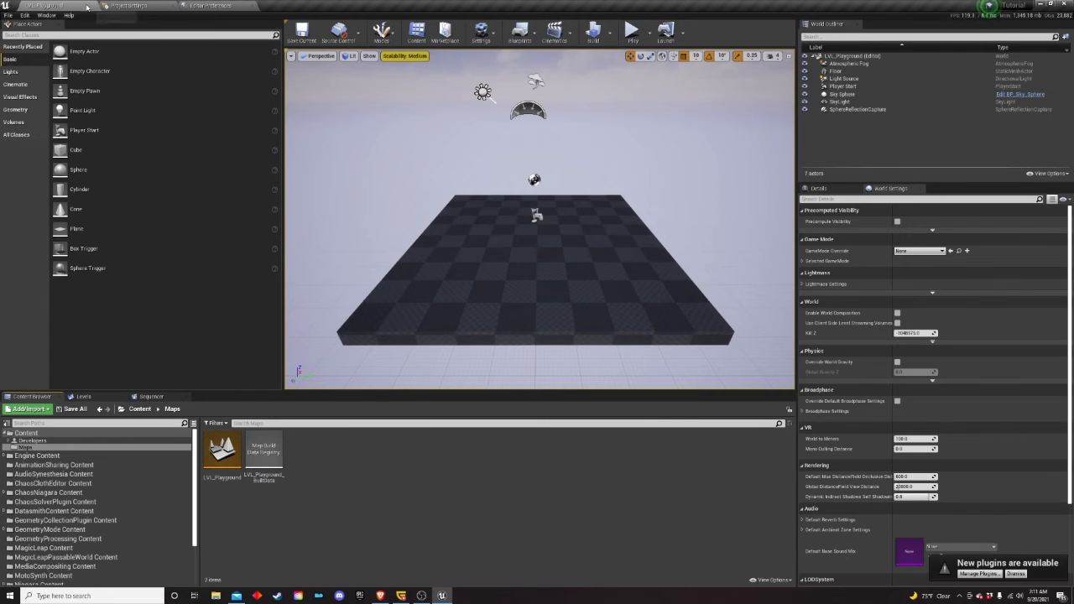
- Set both the project's Game Default Map and Editor Startup Map to the LVL_Playground level
click(126, 5)
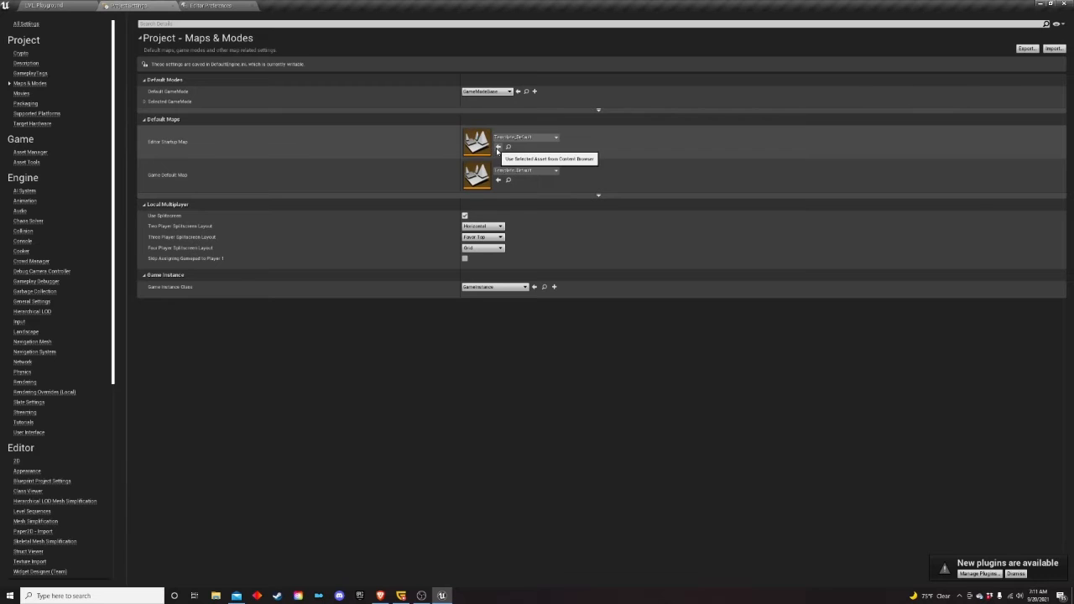
click(42, 5)
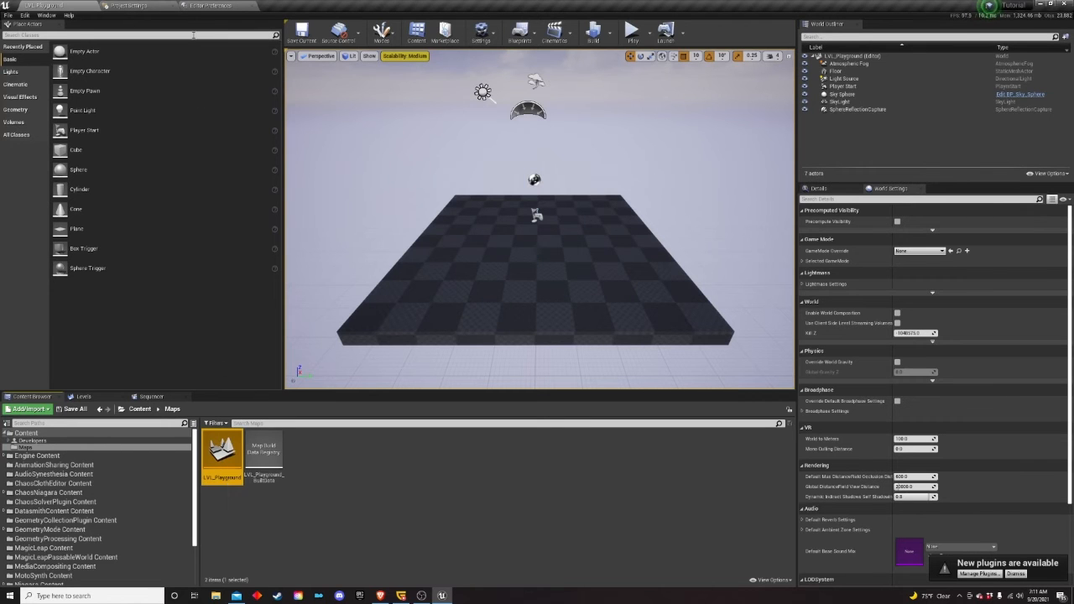
click(126, 5)
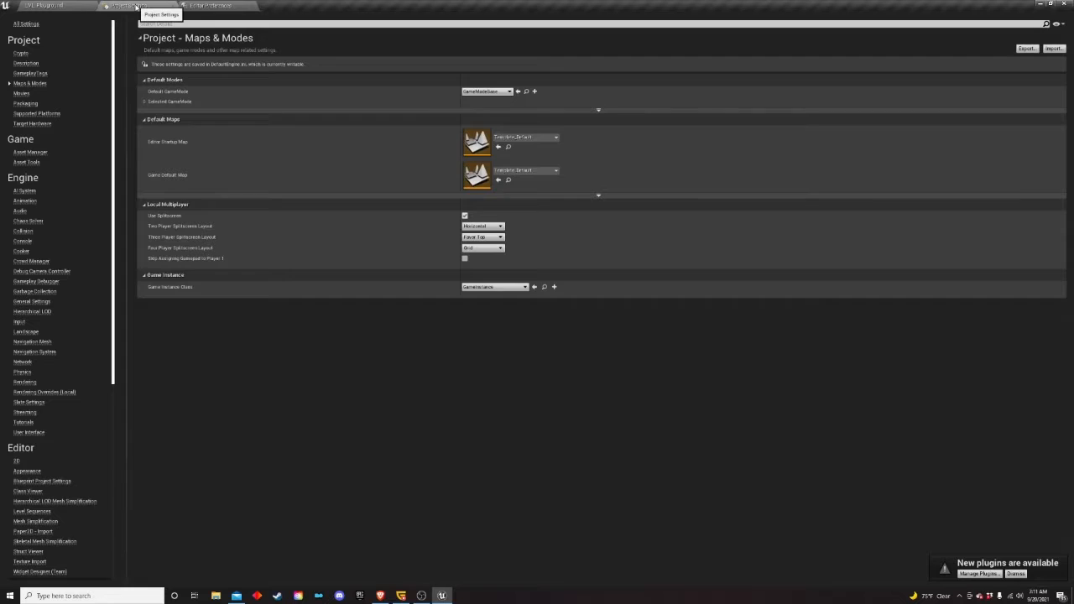
click(498, 180)
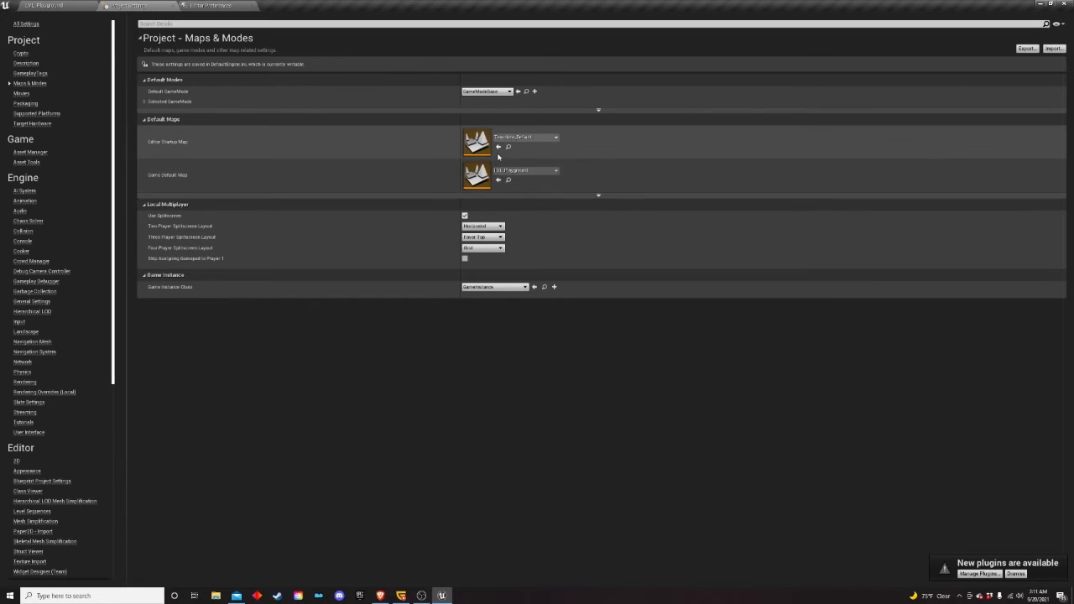
click(497, 147)
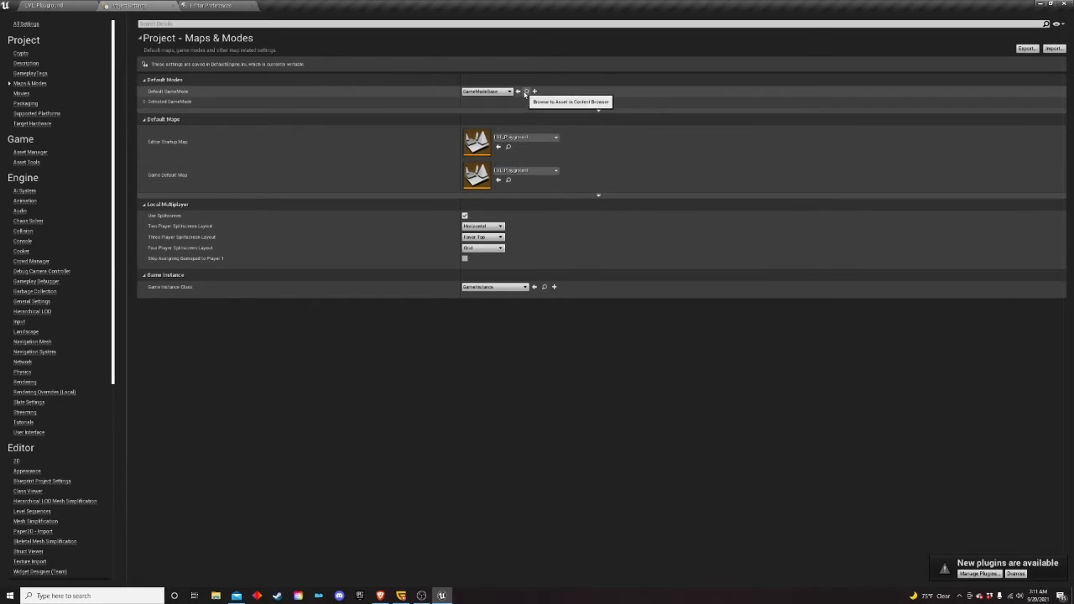
- Create a folder named Data in the level editor's Content folder and open it
click(44, 6)
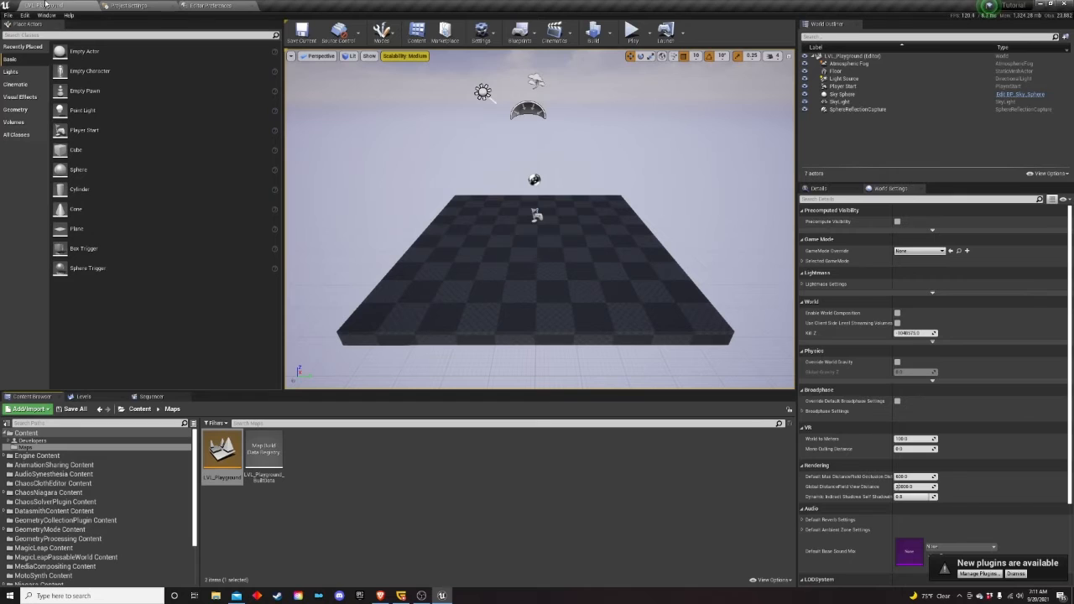
click(140, 408)
right_click(334, 459)
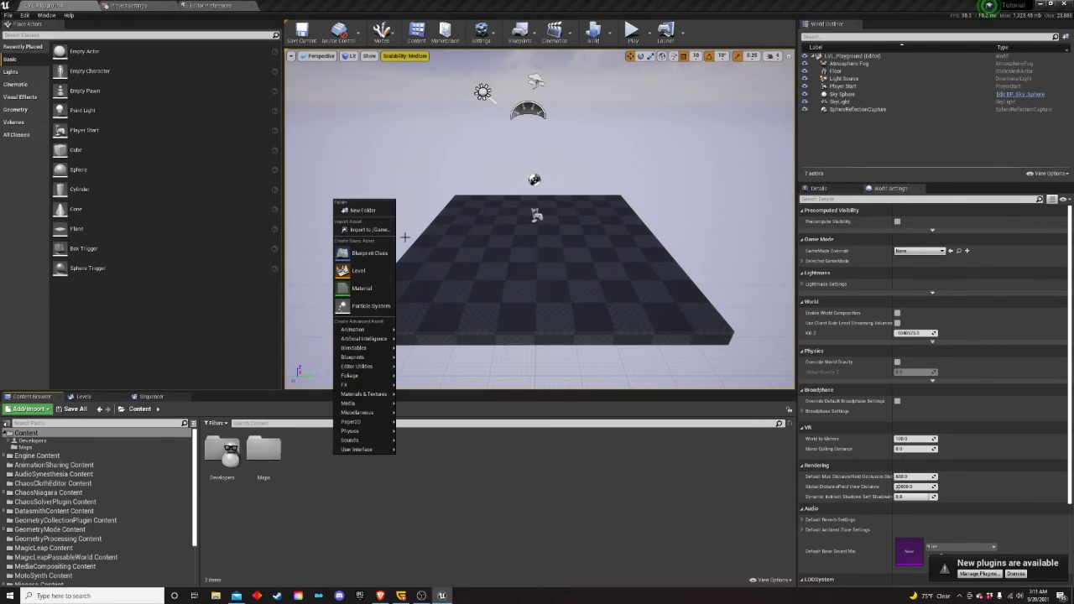
click(372, 209)
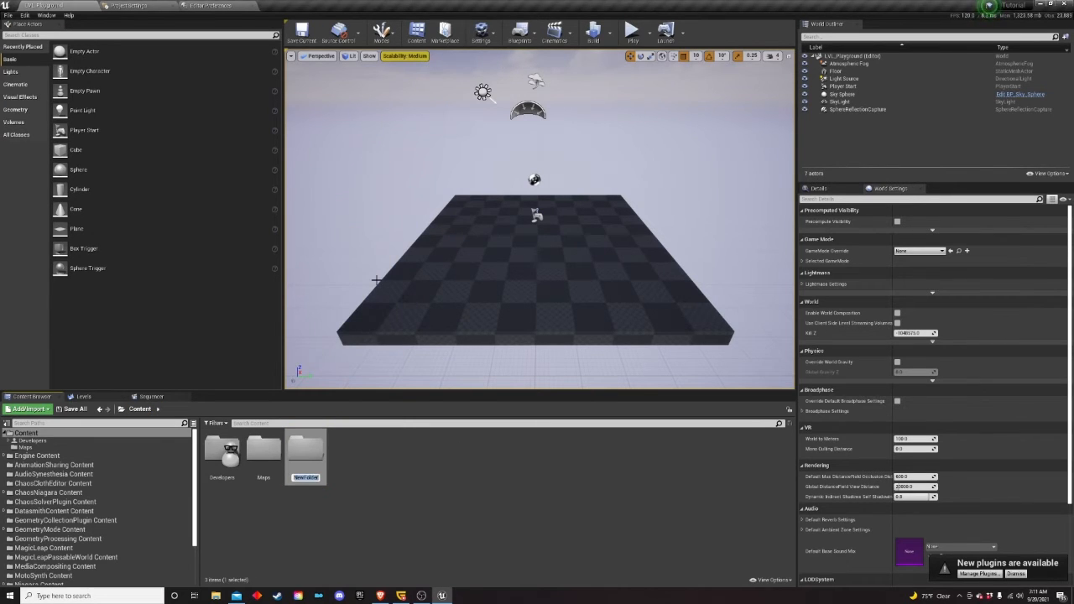
text(Data)
key(Return)
key(Return)
- Create a folder named Blueprints inside the Data folder and open it
right_click(239, 464)
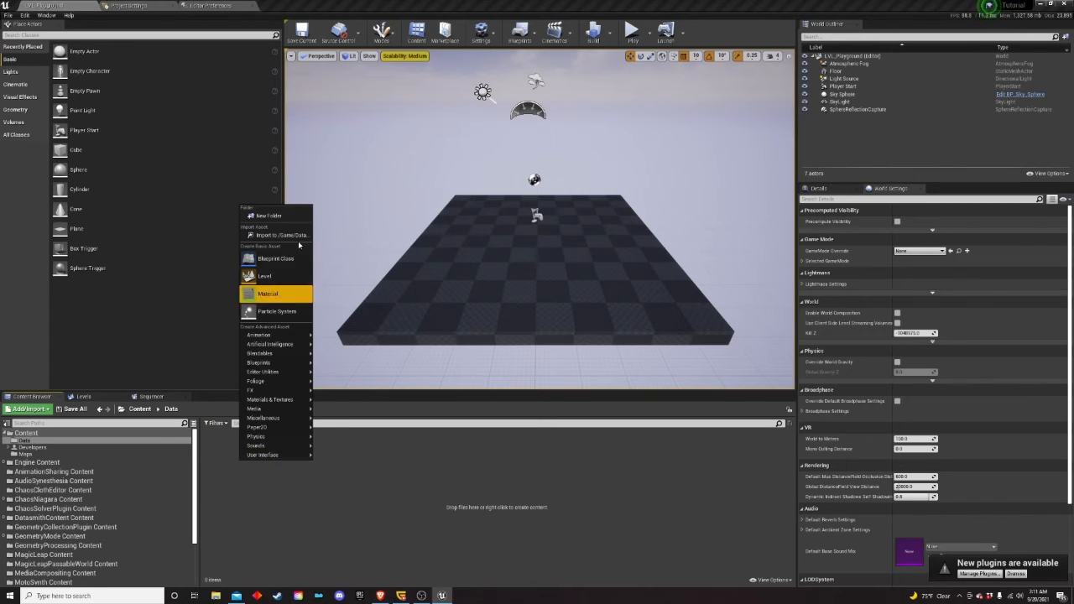
click(289, 215)
text(B)
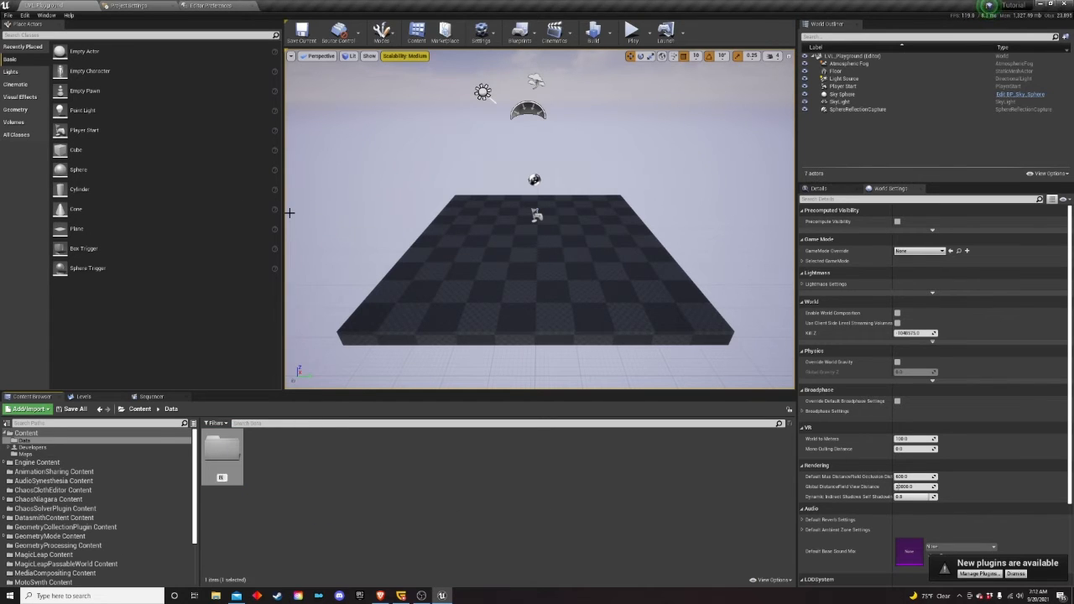
text(lueprints)
key(Return)
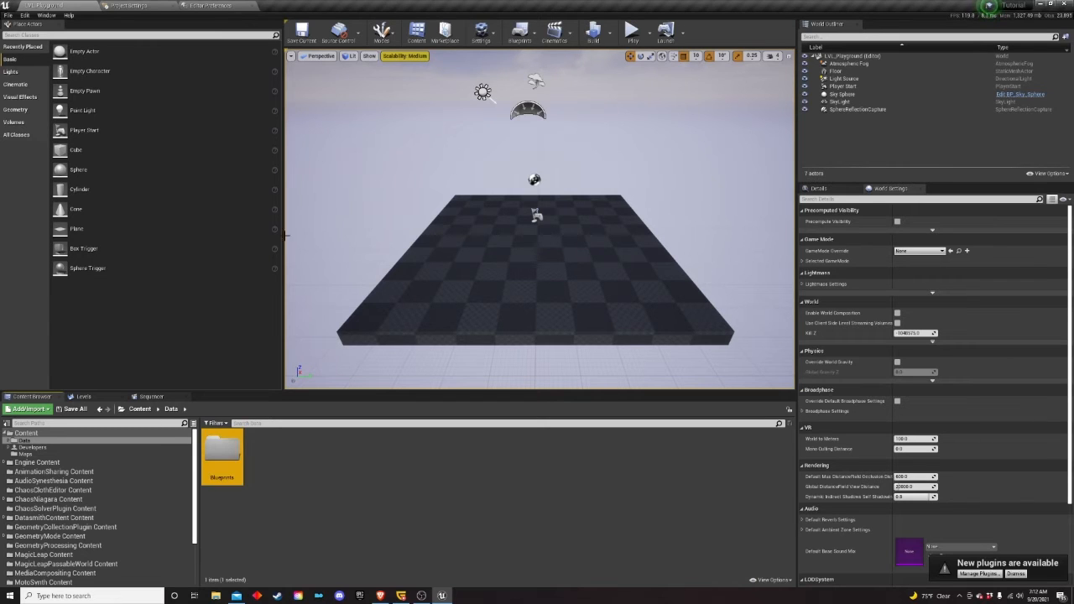
double_click(223, 453)
- Create a folder named Core inside the Blueprints folder and open it
right_click(241, 459)
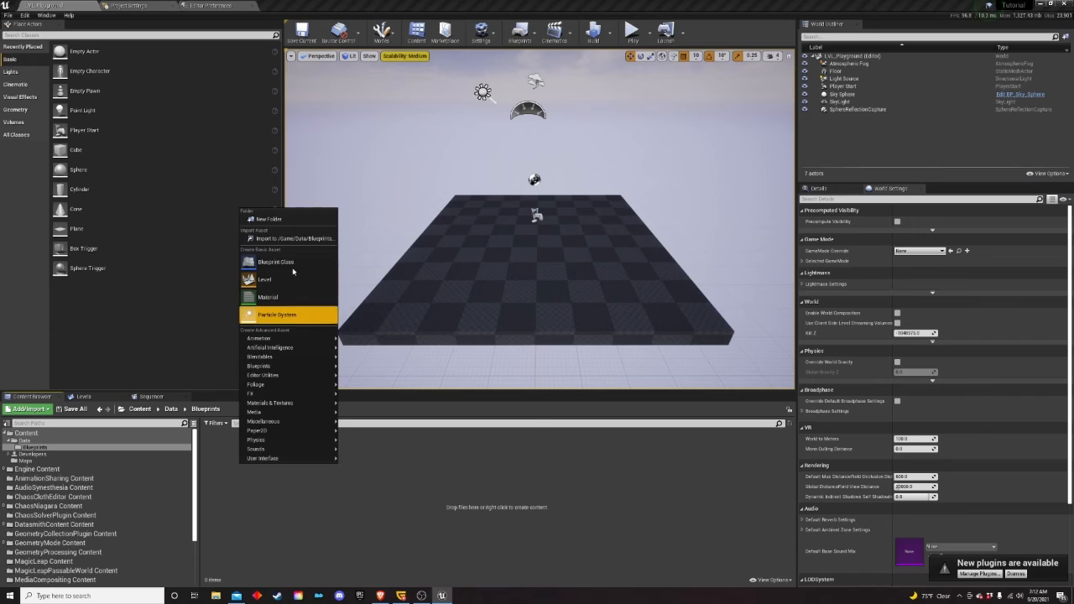
click(281, 220)
text(Cam)
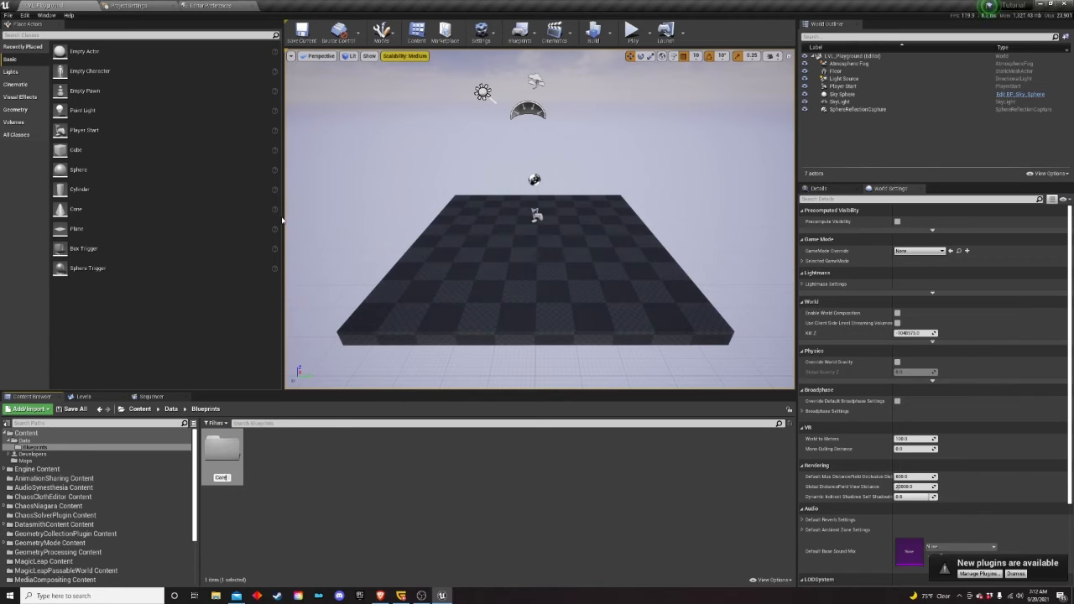
key(Return)
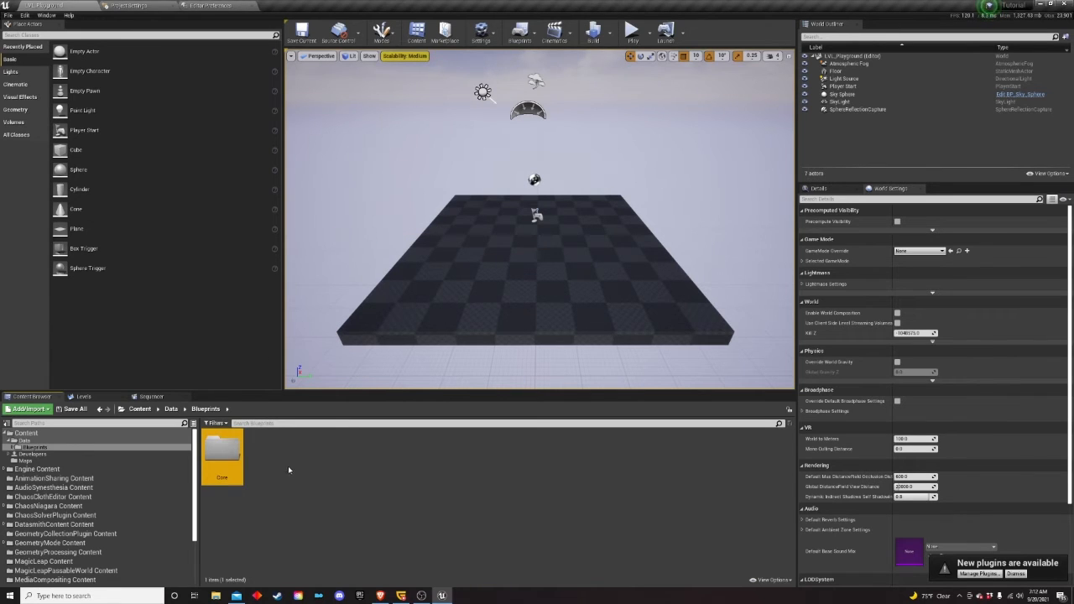
key(Return)
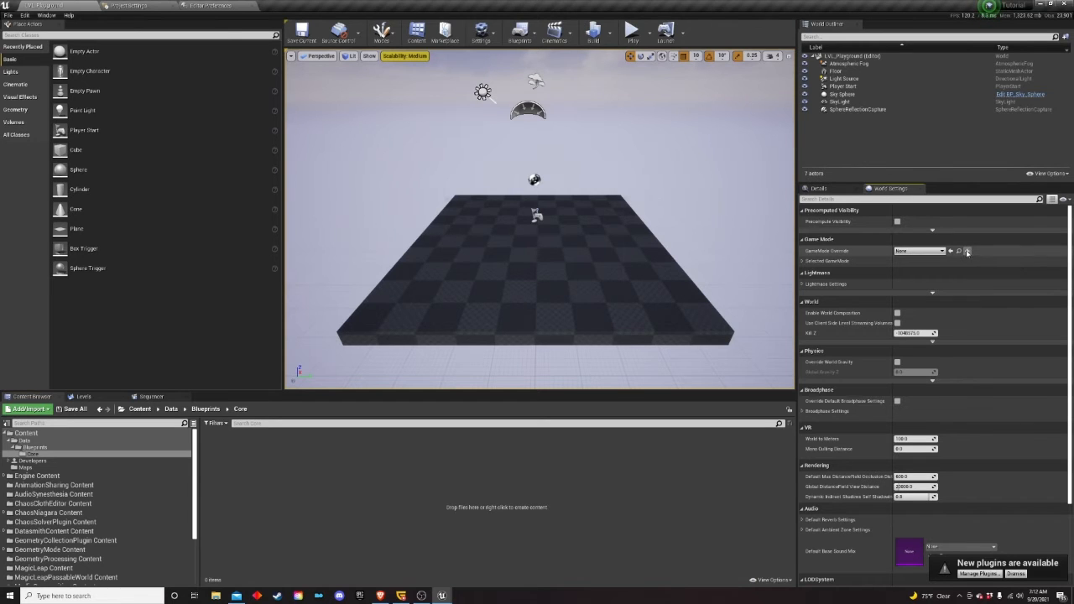
- Create a new game mode named GM_Tutorial in Data/Blueprints/Core as the level's GameMode Override
click(967, 251)
click(482, 238)
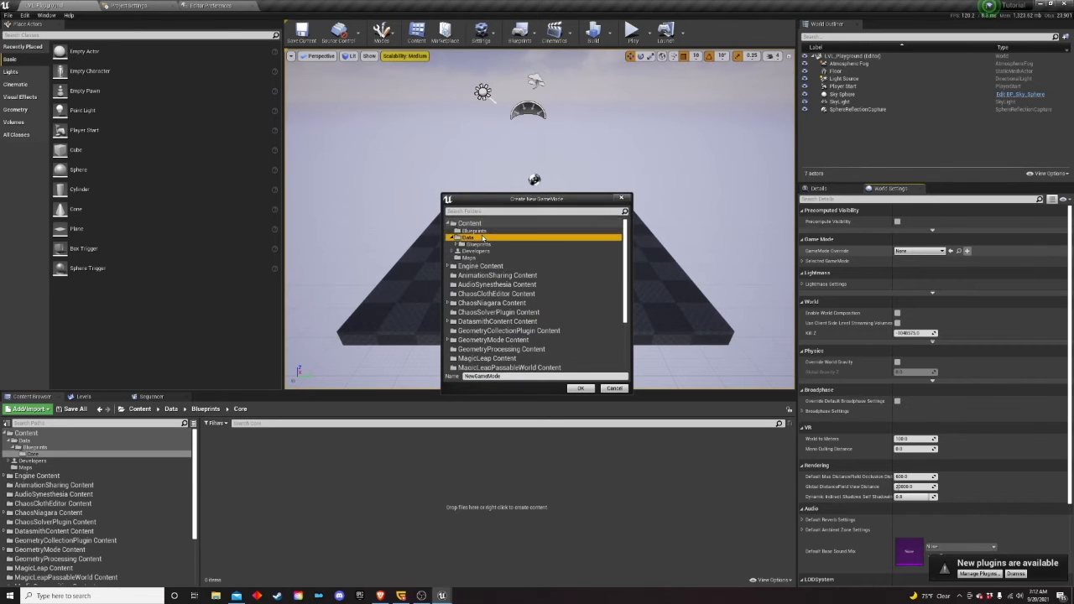
double_click(481, 245)
click(483, 252)
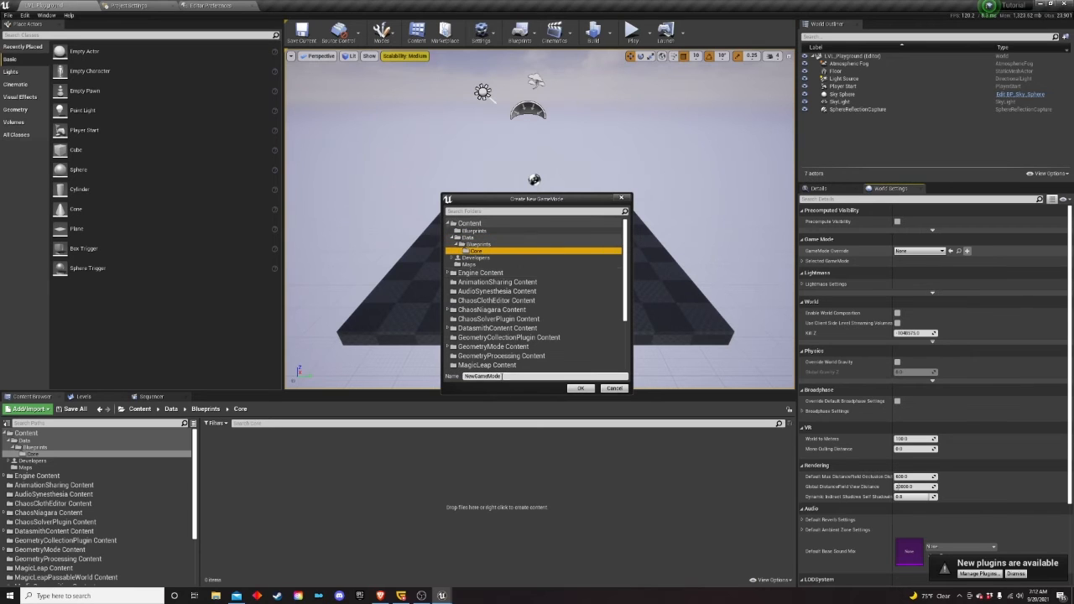
click(502, 376)
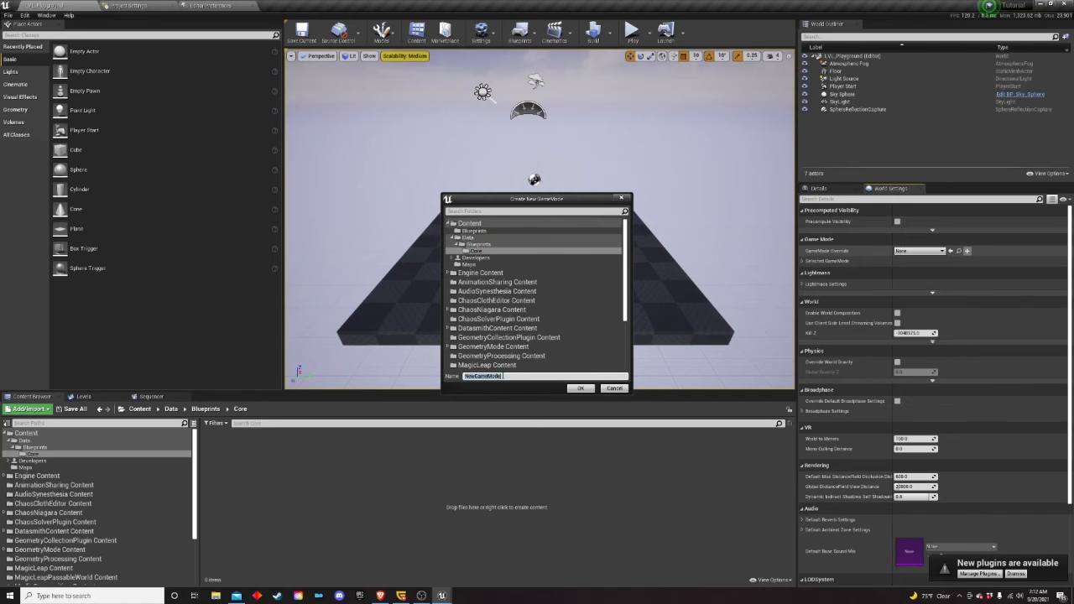
text(GM_Tutorial)
click(579, 388)
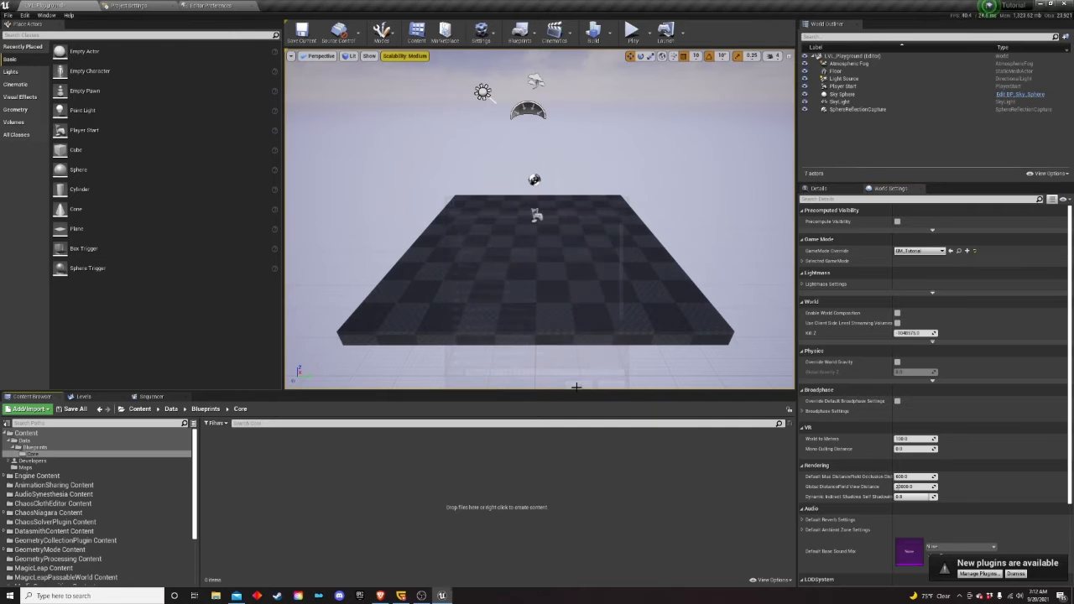
click(804, 262)
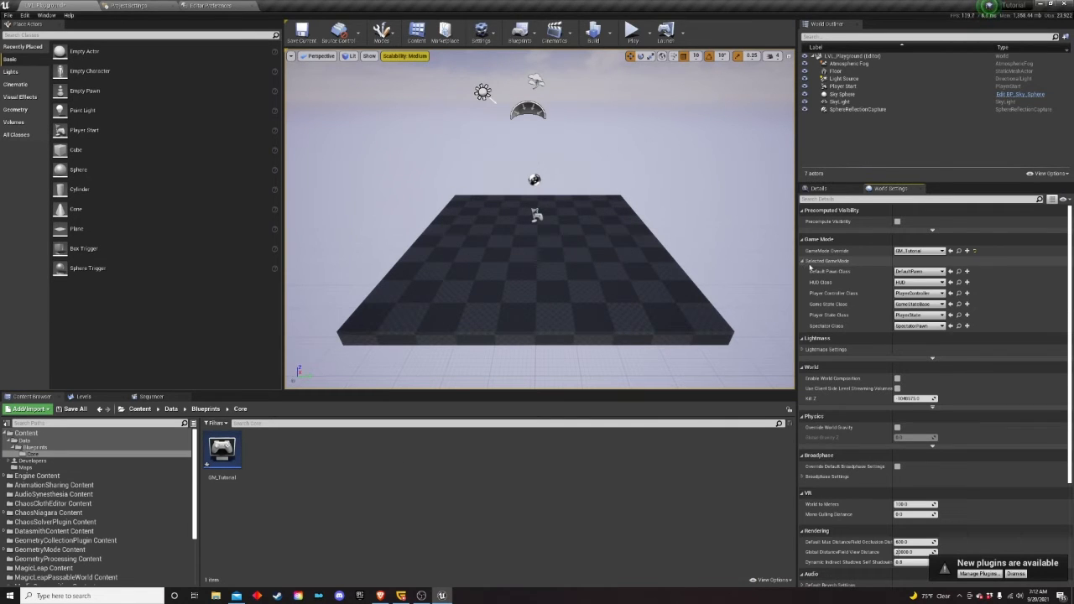
click(966, 272)
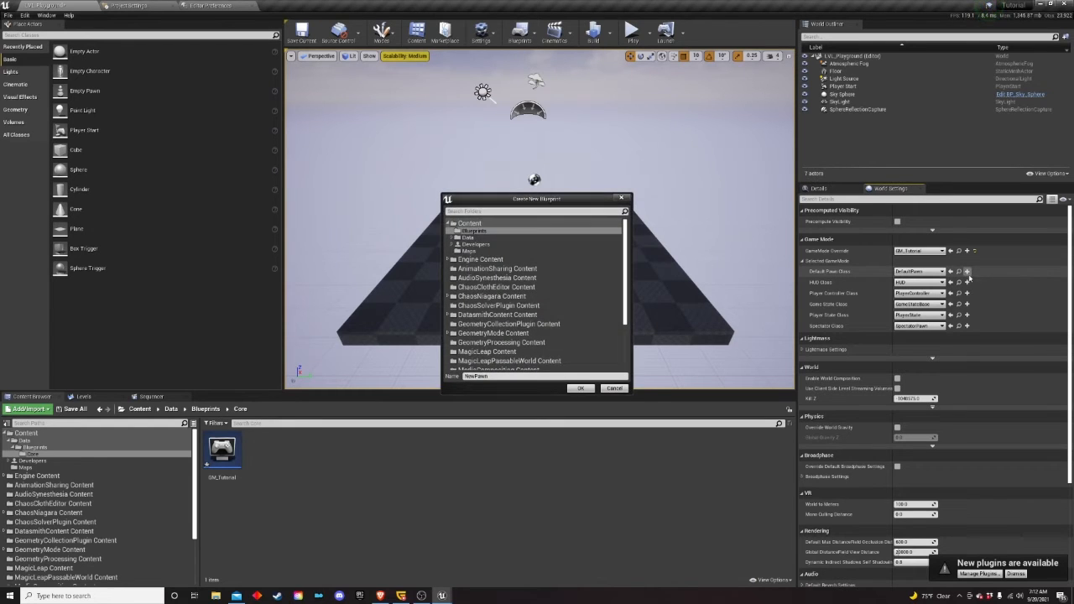
click(614, 388)
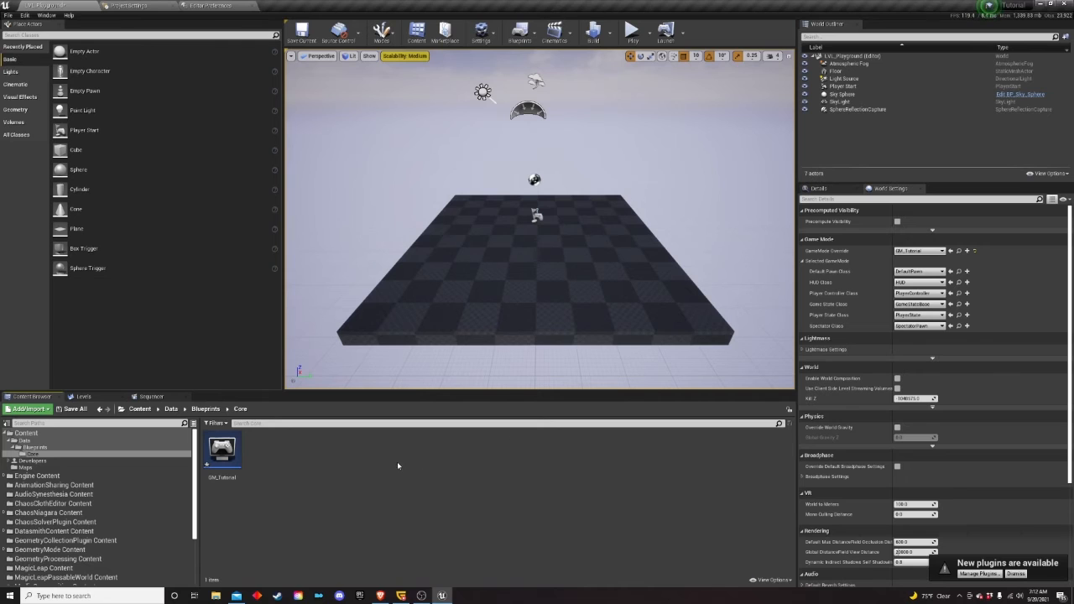
- Create a Character blueprint in the Core folder and name it CH_Tutorial_Master
right_click(353, 443)
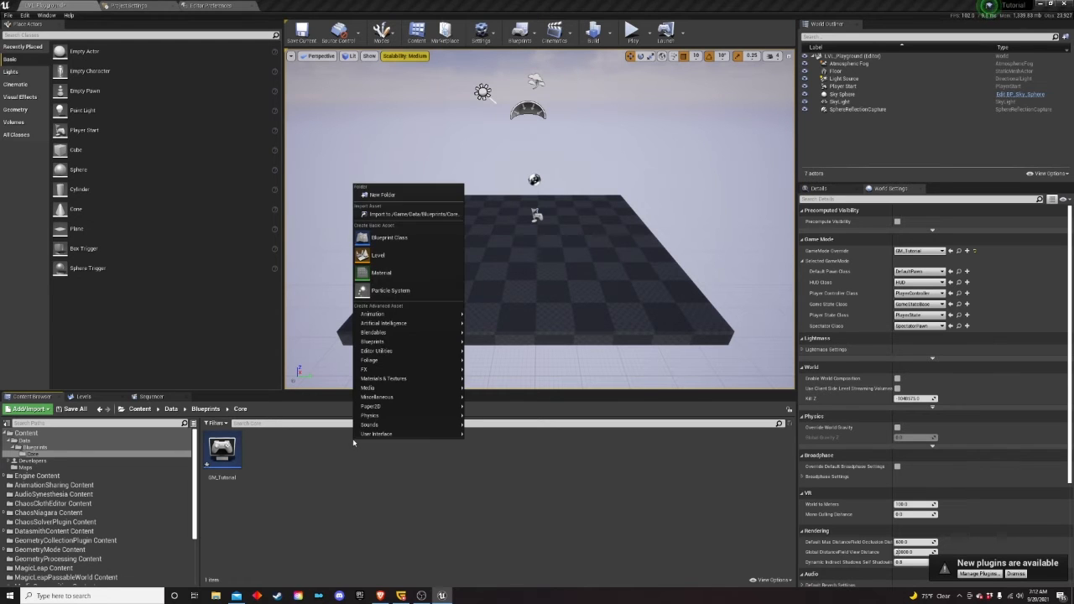
click(397, 238)
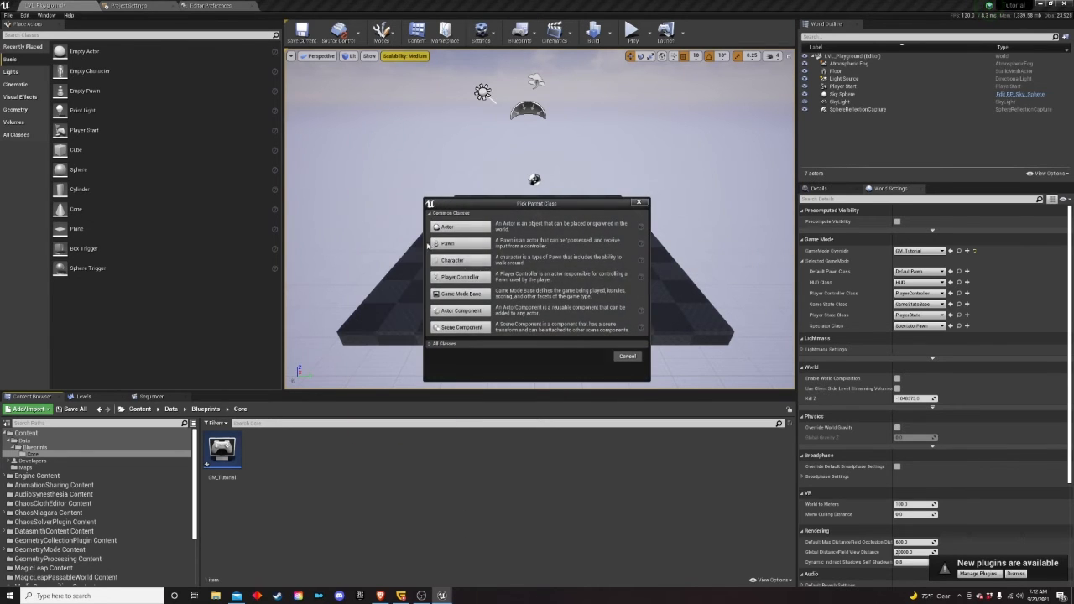
click(453, 260)
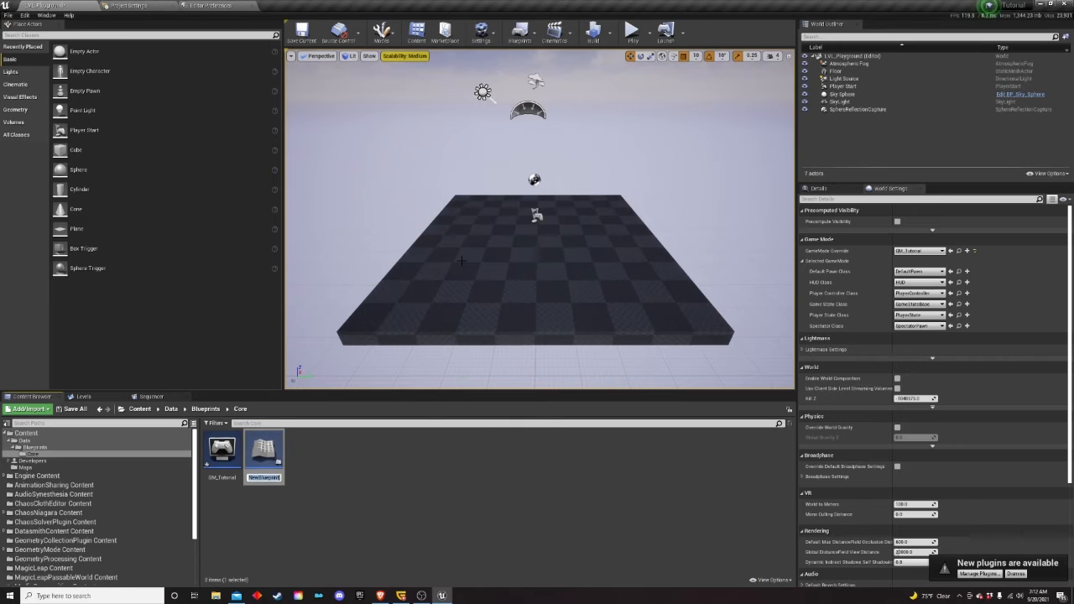
text(CH_Tutorial)
key(Return)
key(F2)
text(_Master)
key(Return)
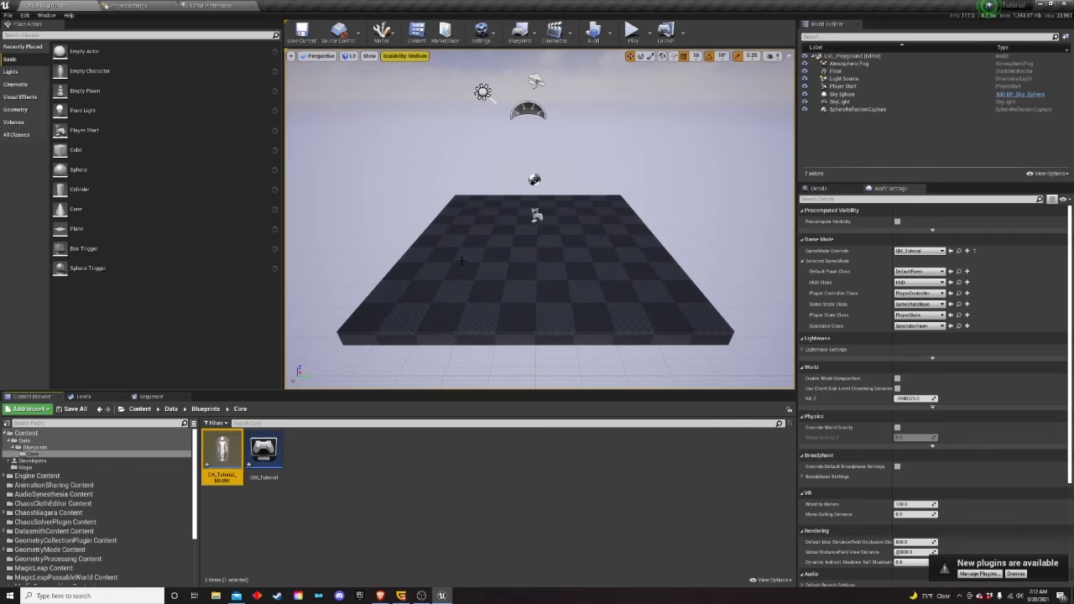
- Create a child blueprint of CH_Tutorial_Master named CH_Tutorial_Player and assign it as the level's Default Pawn Class
right_click(223, 463)
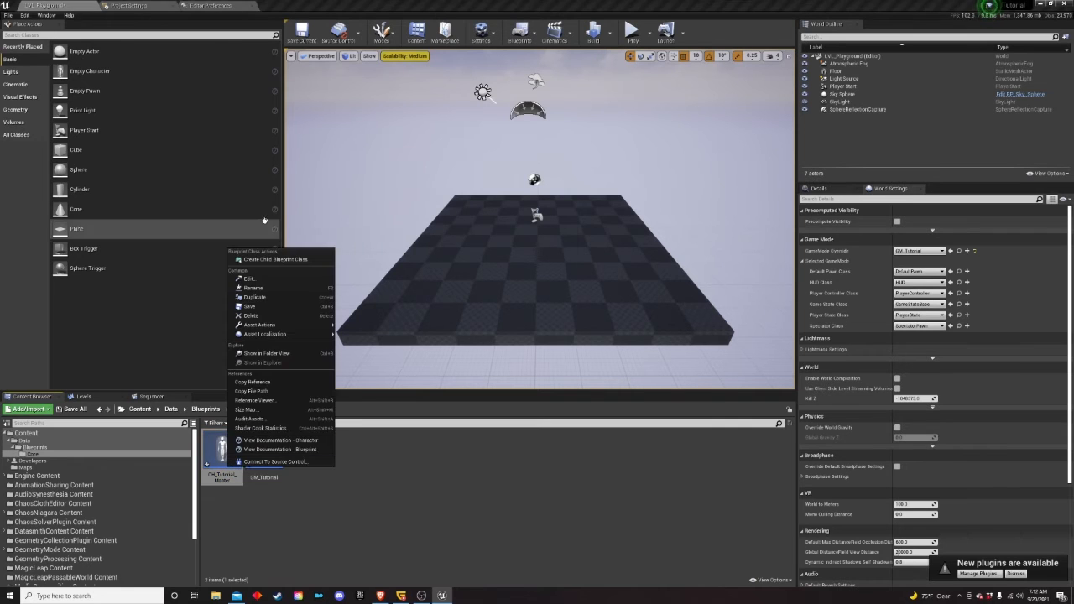
click(264, 253)
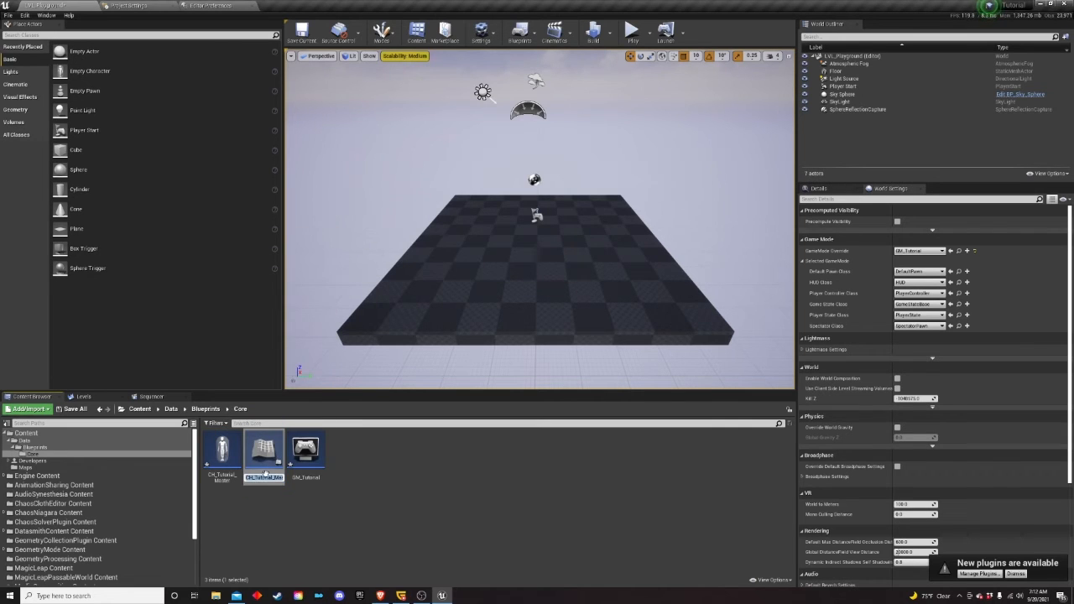
drag(275, 478, 289, 478)
text(Player)
key(Return)
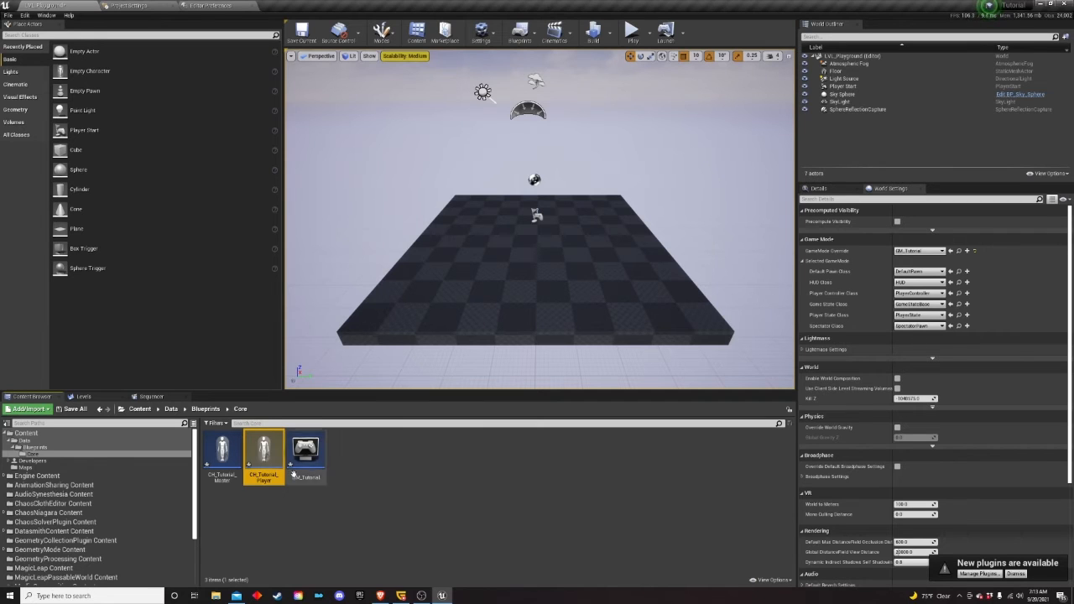
click(951, 272)
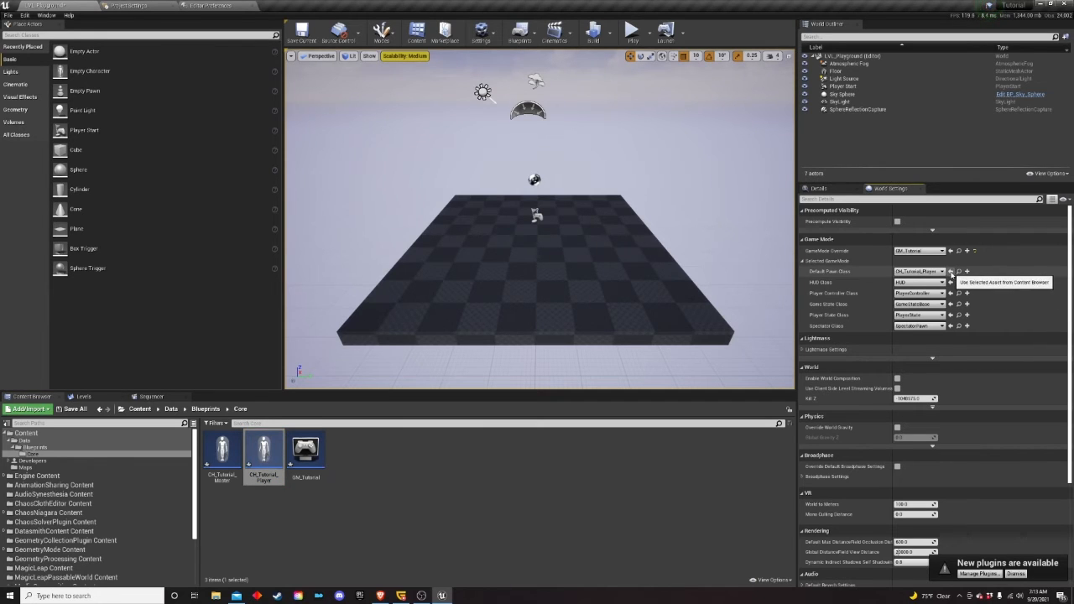
- Open CH_Tutorial_Player and add a Spring Arm component named CameraBoom
double_click(274, 453)
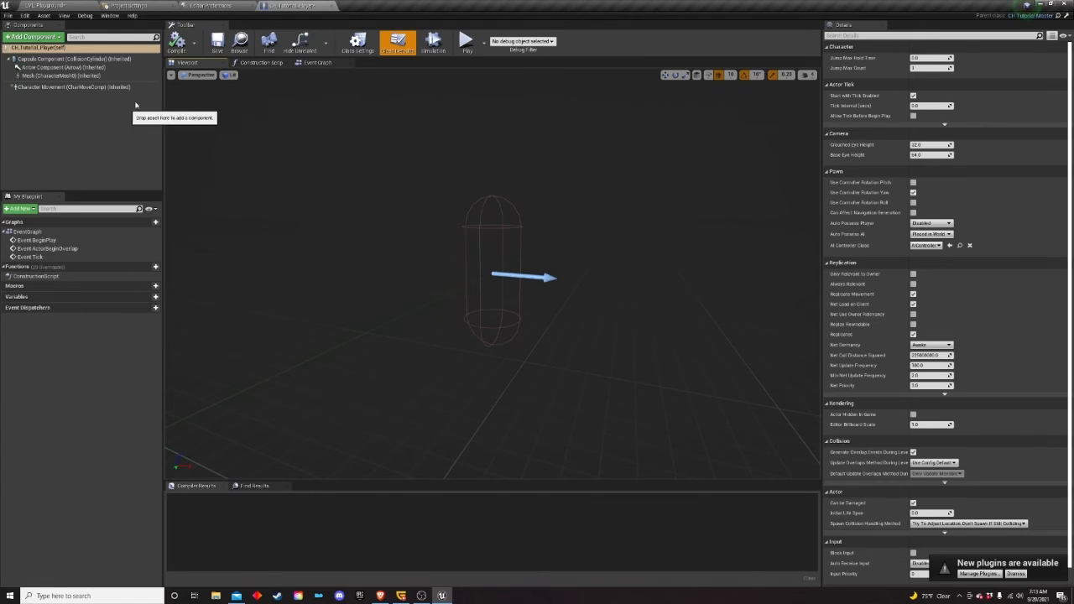
click(34, 37)
text(spr)
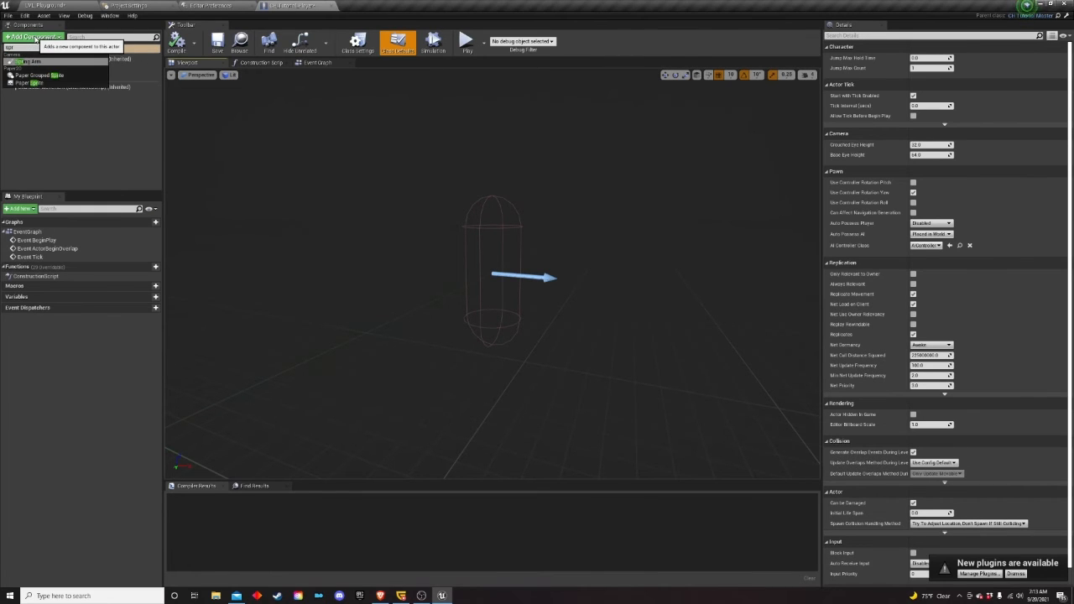
key(Return)
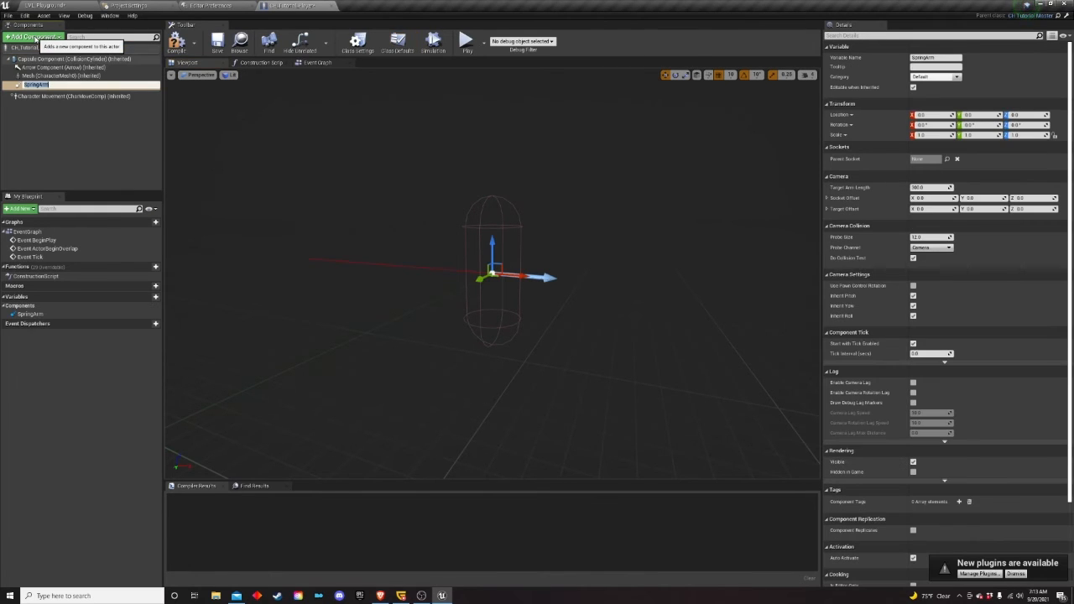
text(Cameraboom)
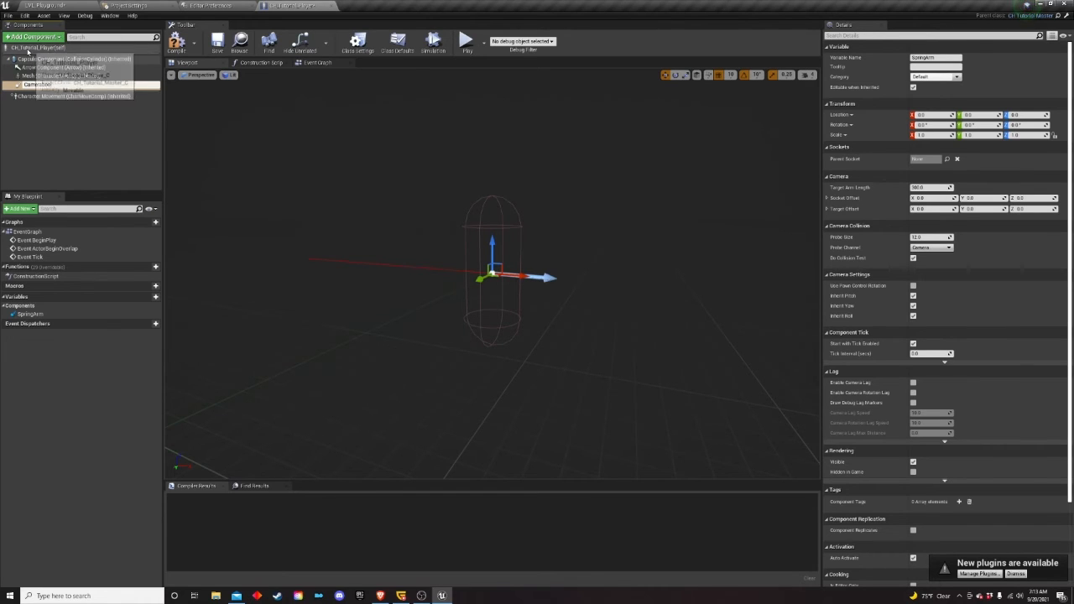
key(BackSpace)
key(BackSpace)
key(BackSpace)
key(BackSpace)
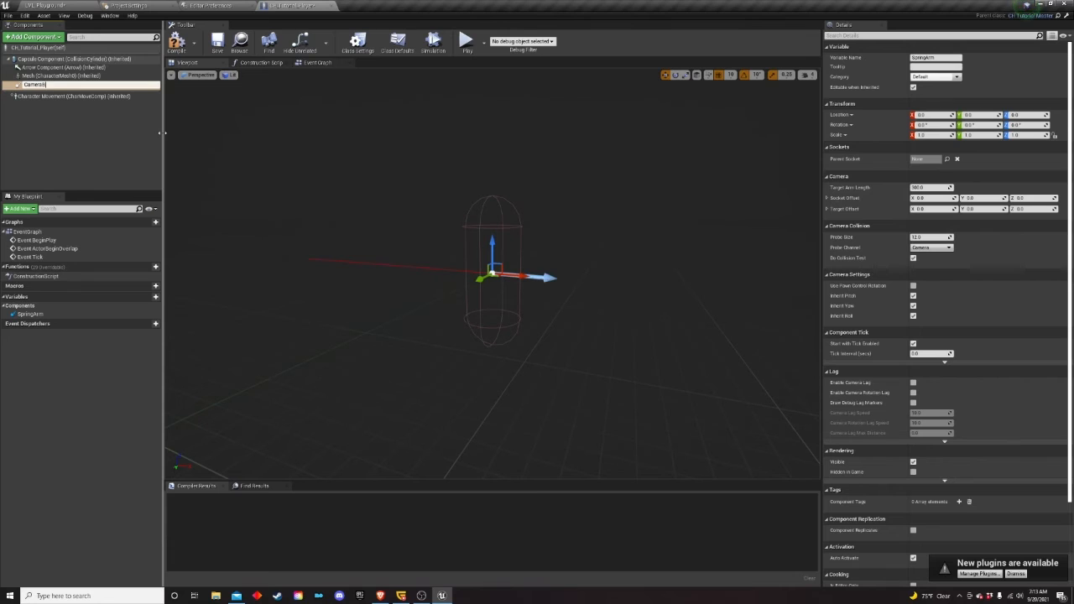
key(Return)
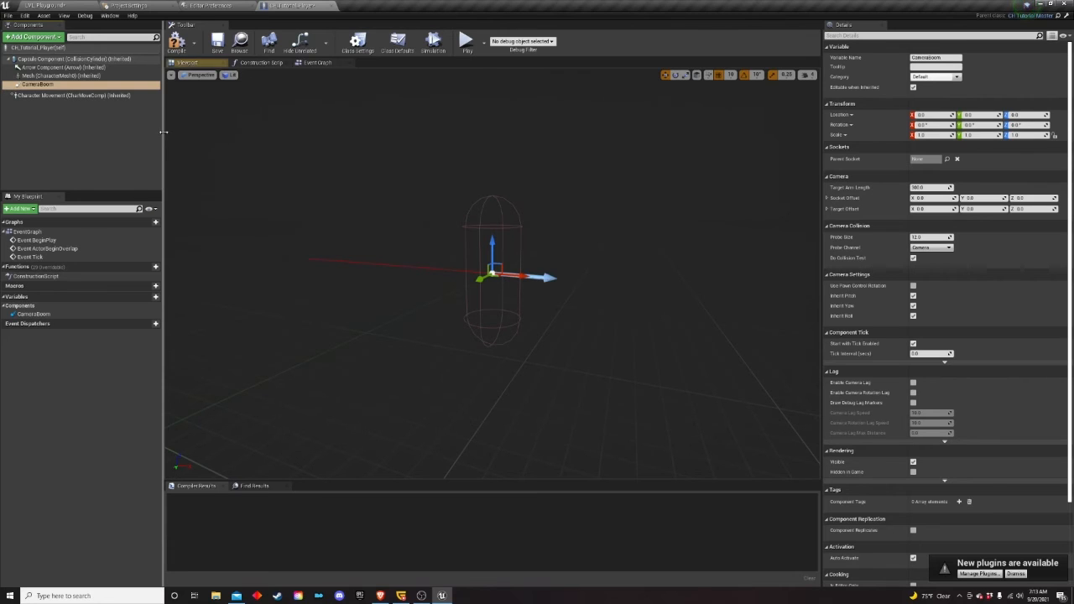
- Add a Camera component under CameraBoom, keeping its default name
click(32, 37)
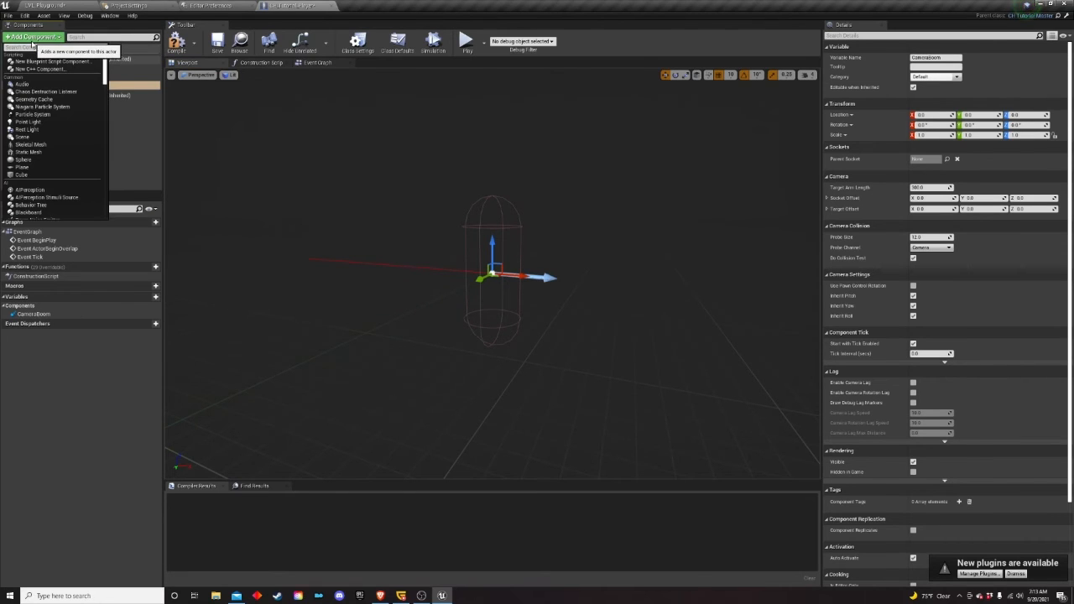
text(cam)
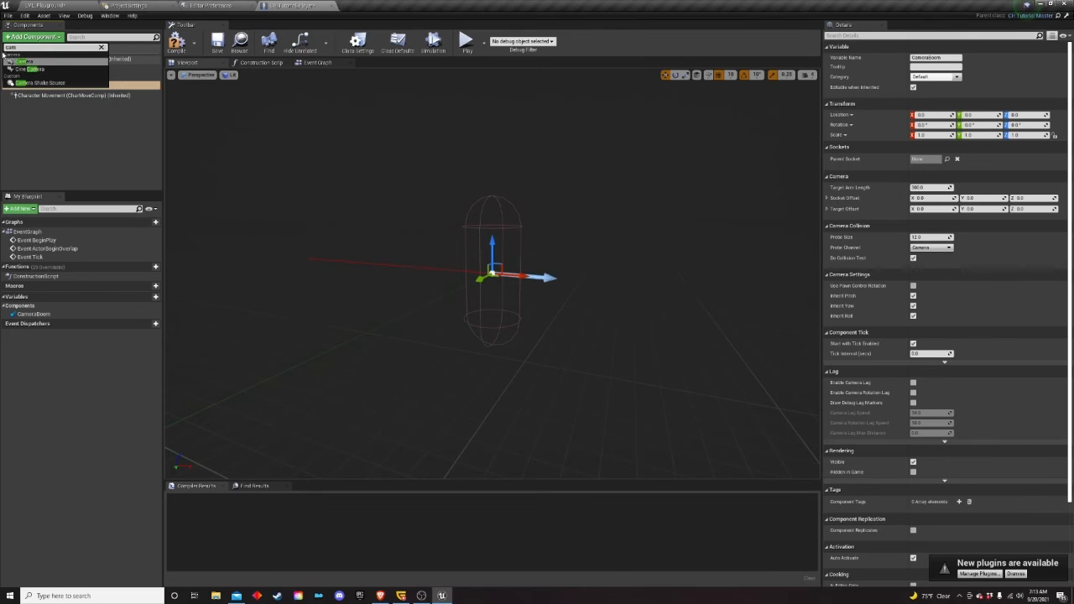
click(20, 63)
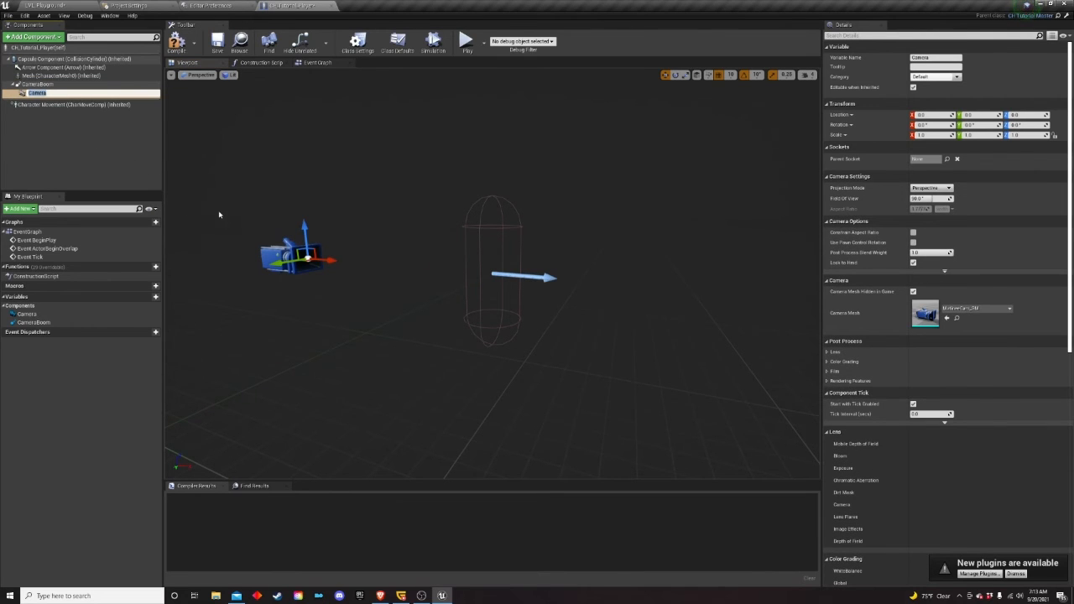
key(Return)
- Raise CameraBoom to a Z location of 90 at the capsule's top, and compile the player blueprint
click(38, 84)
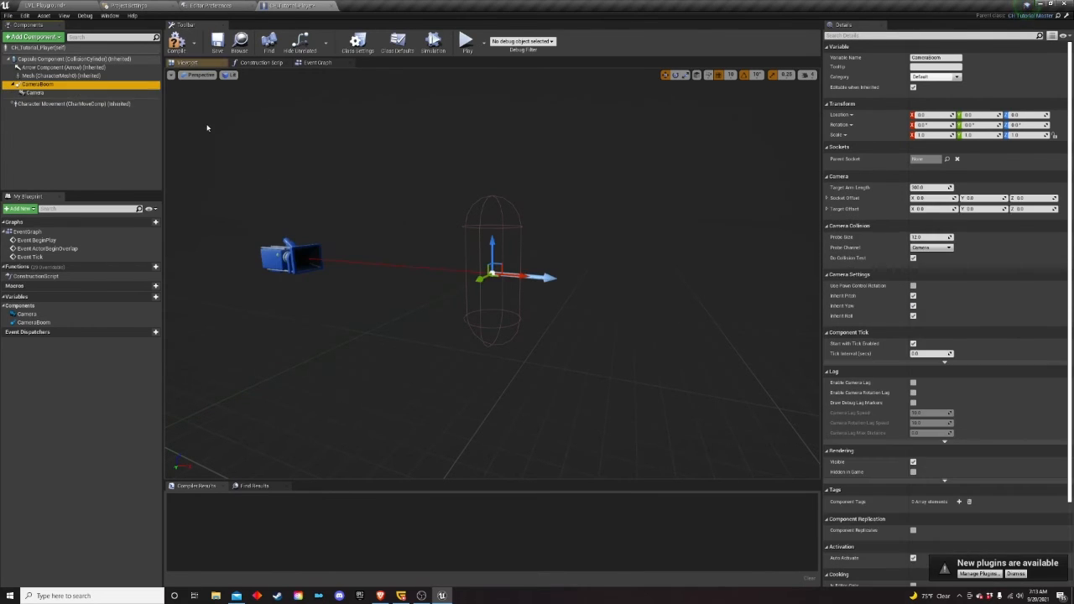
drag(493, 243, 495, 157)
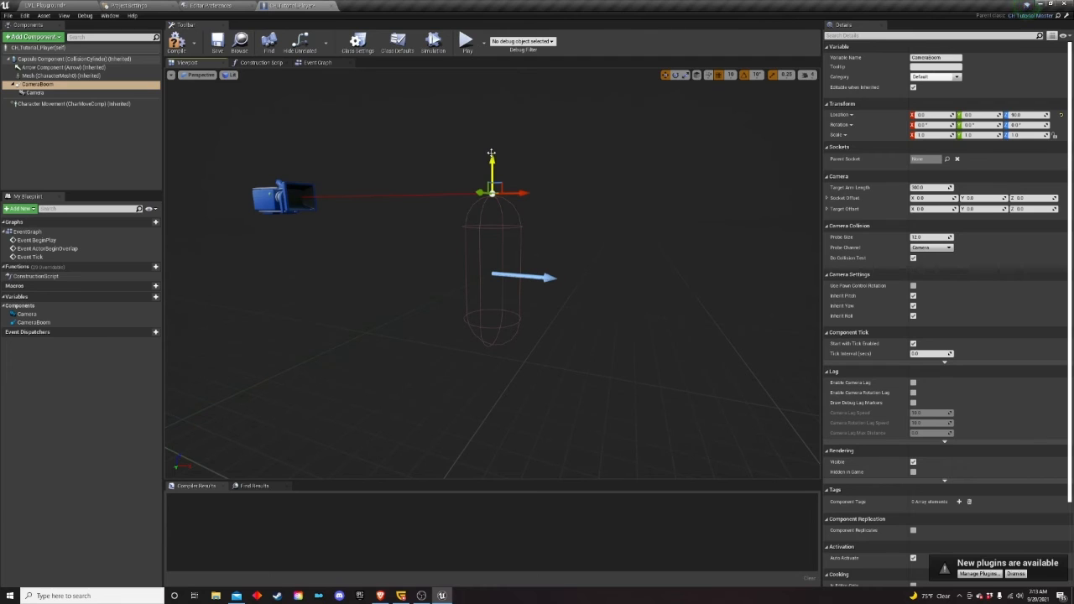
click(178, 44)
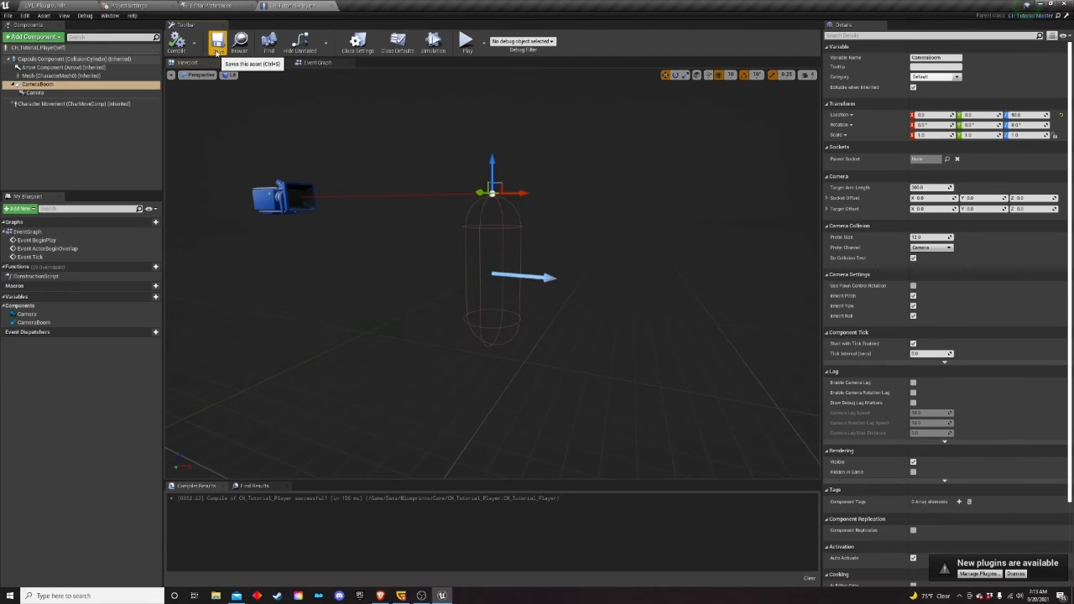
- Open CH_Tutorial_Master, set its Mesh component's Z location to -90 and Z rotation to -90°, and compile the blueprint
click(62, 6)
click(223, 450)
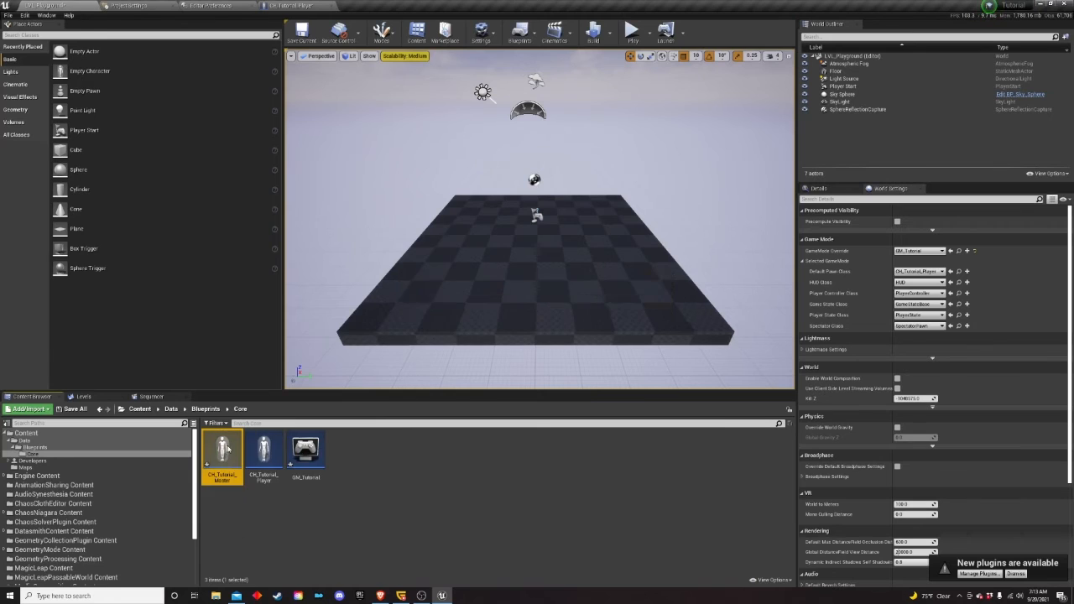
double_click(223, 450)
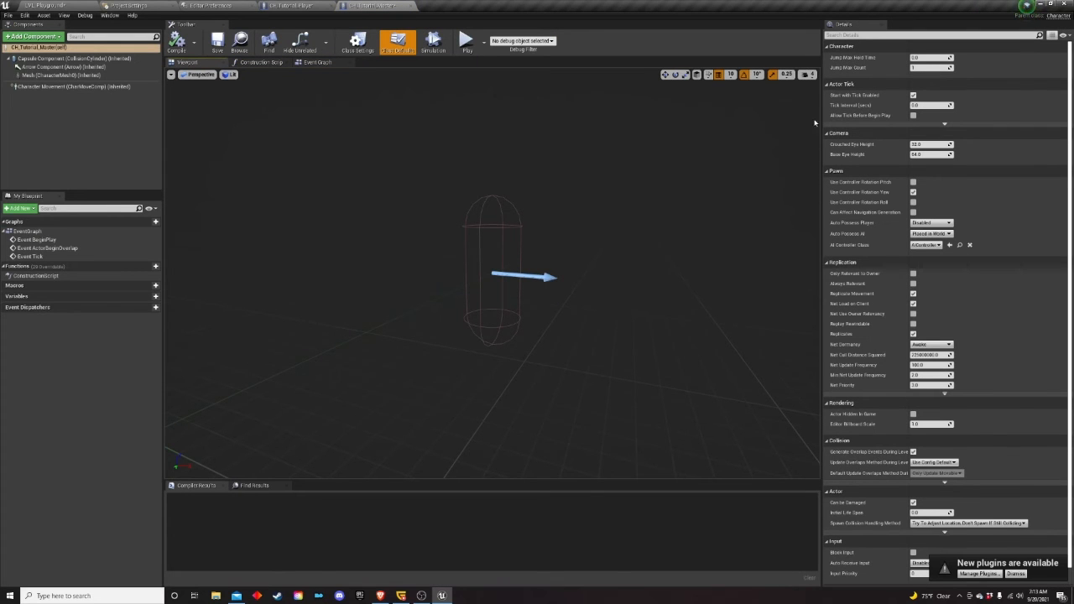
click(67, 76)
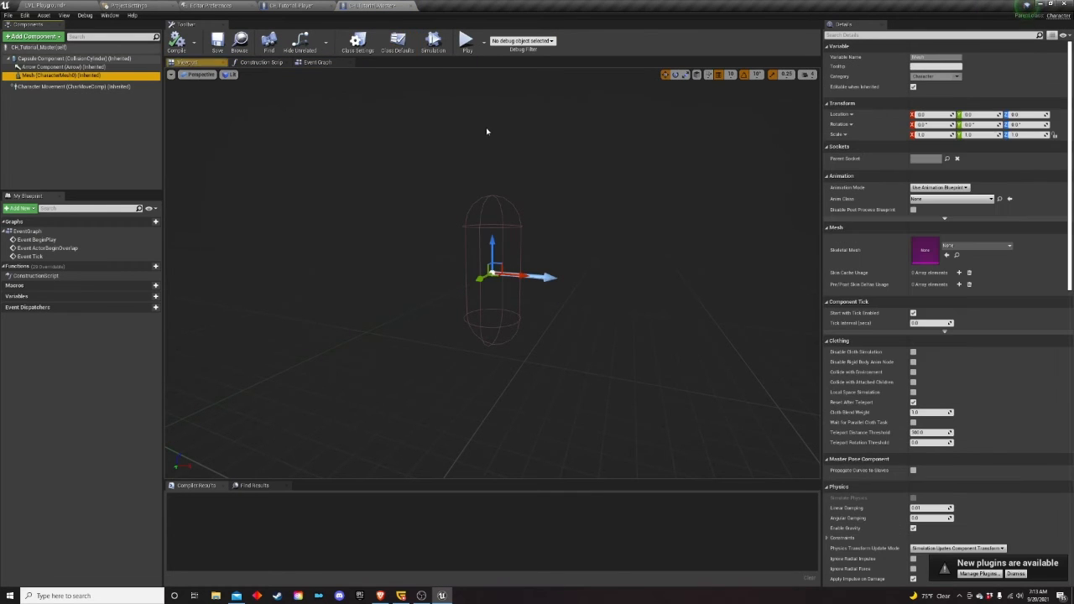
click(1015, 114)
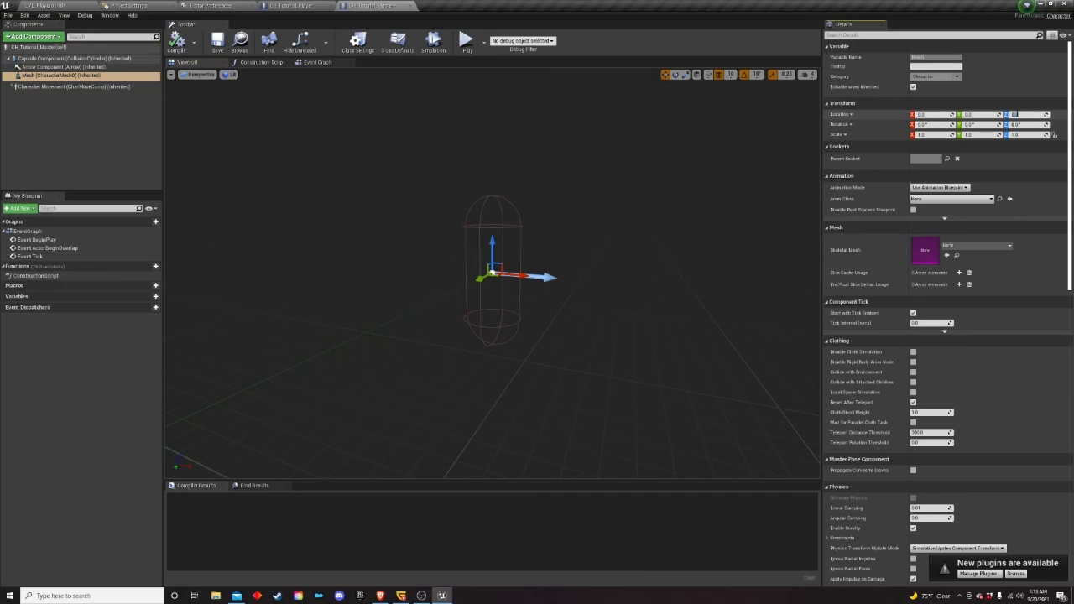
text(-90)
click(1023, 124)
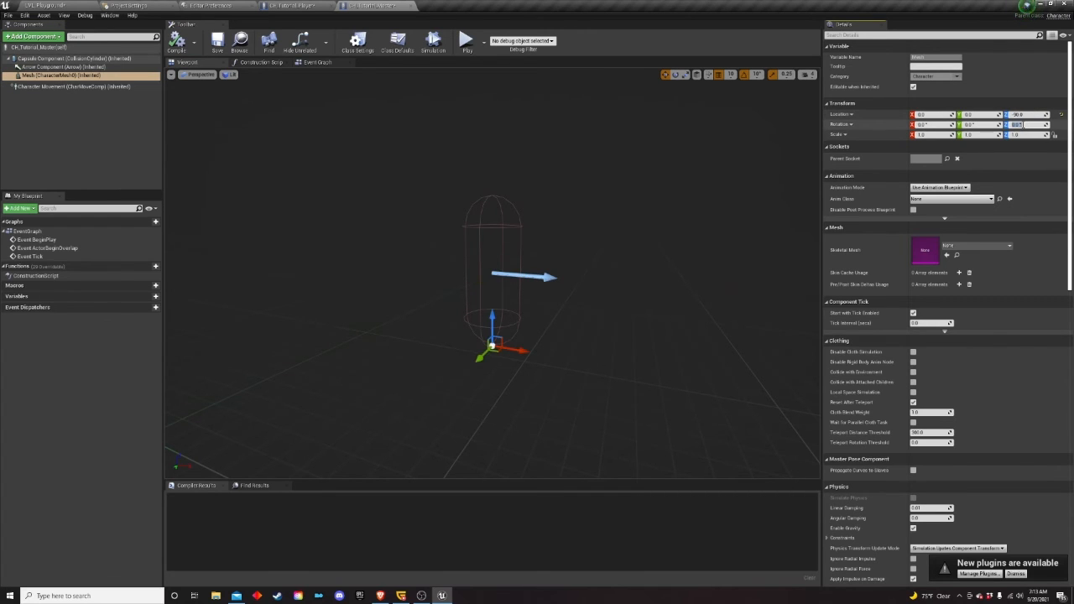
text(-)
text(0)
key(Return)
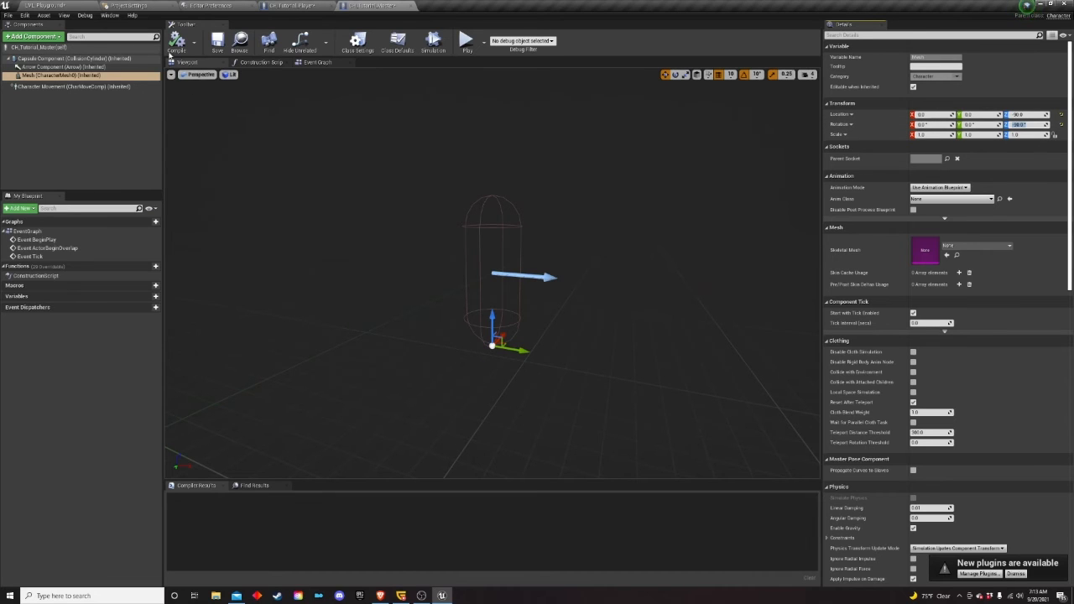
click(178, 39)
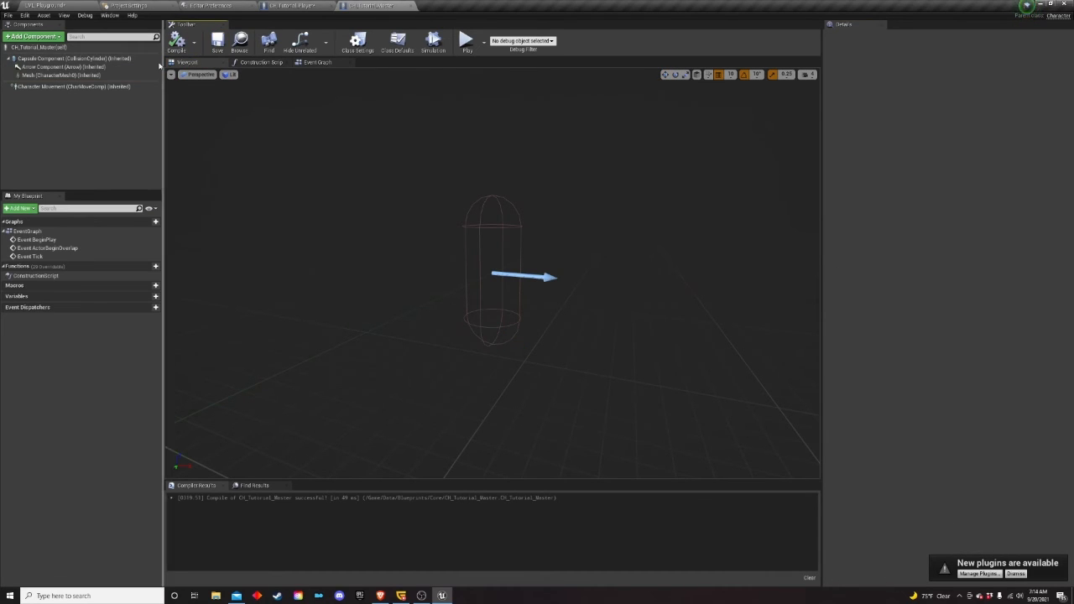
- Review the class defaults of CH_Tutorial_Master and the detail settings of its Mesh component
click(108, 50)
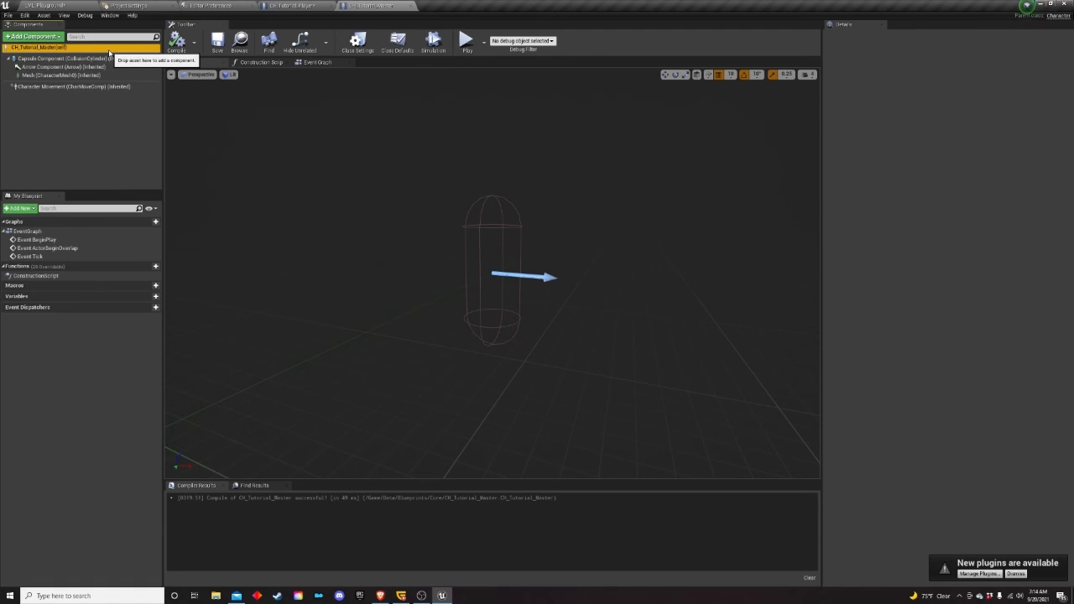
scroll(956, 265, down, 1)
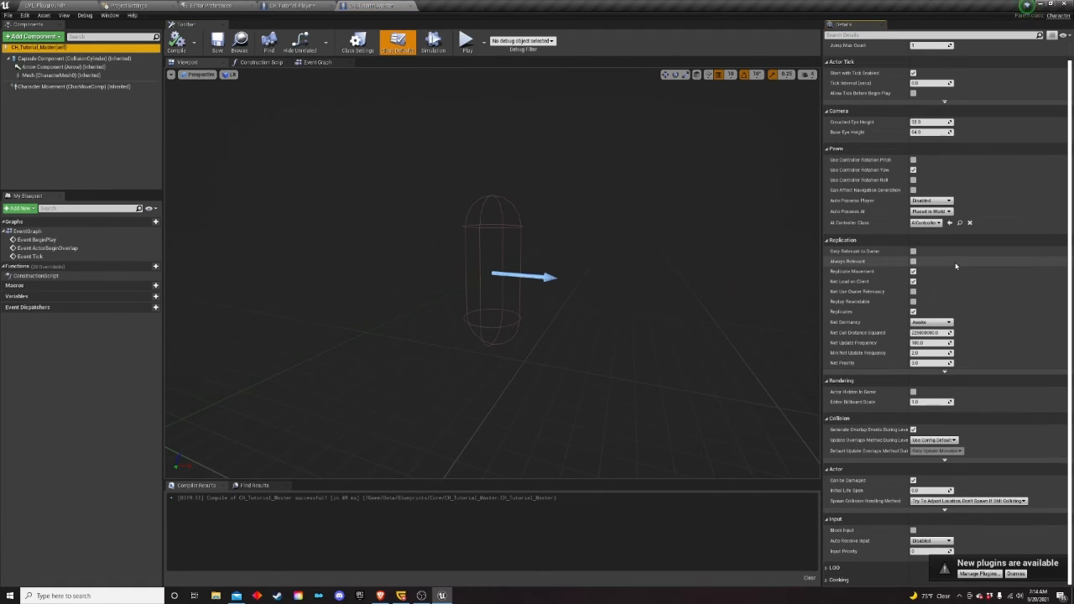
scroll(899, 249, up, 1)
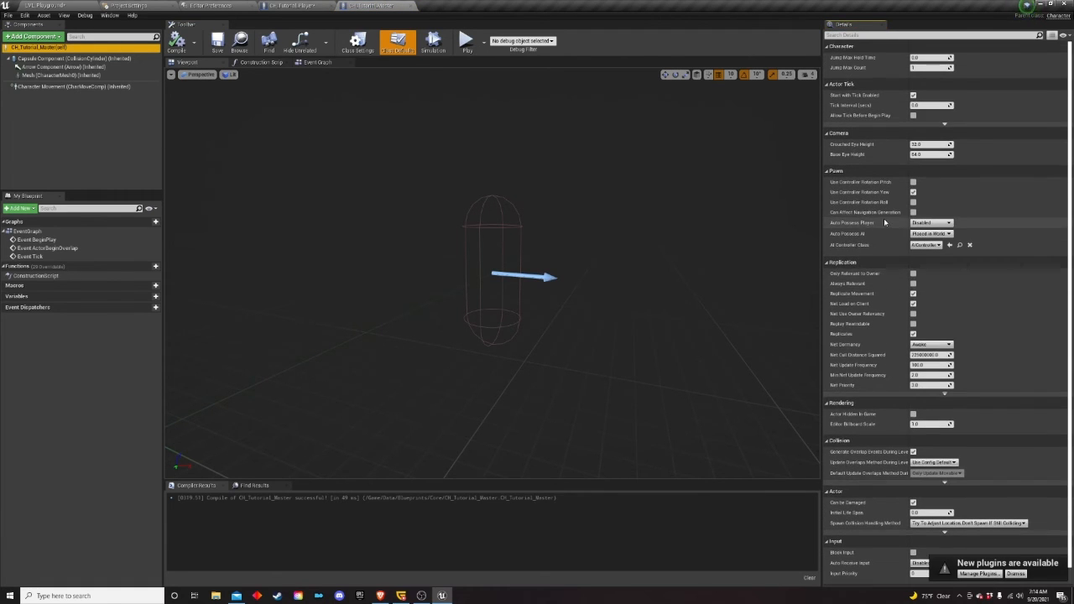
click(83, 74)
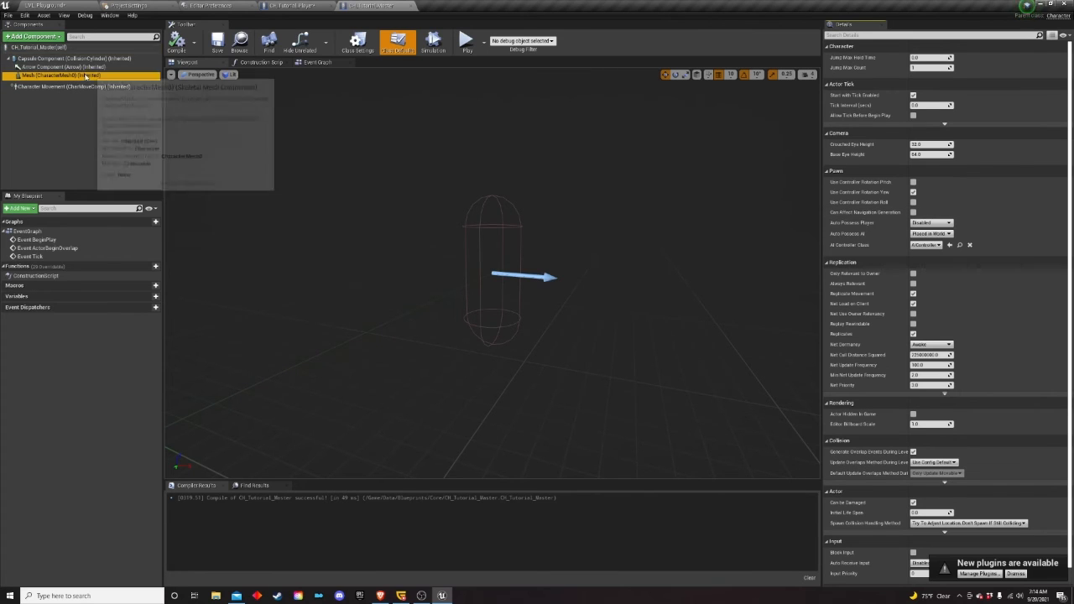
scroll(884, 351, down, 4)
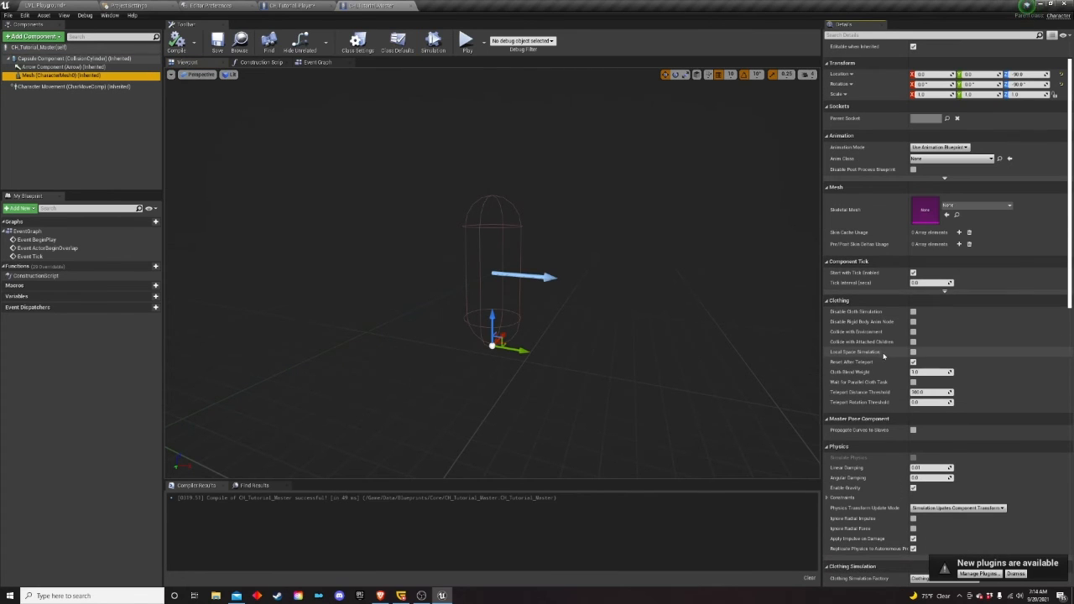
scroll(878, 348, up, 2)
scroll(878, 348, up, 3)
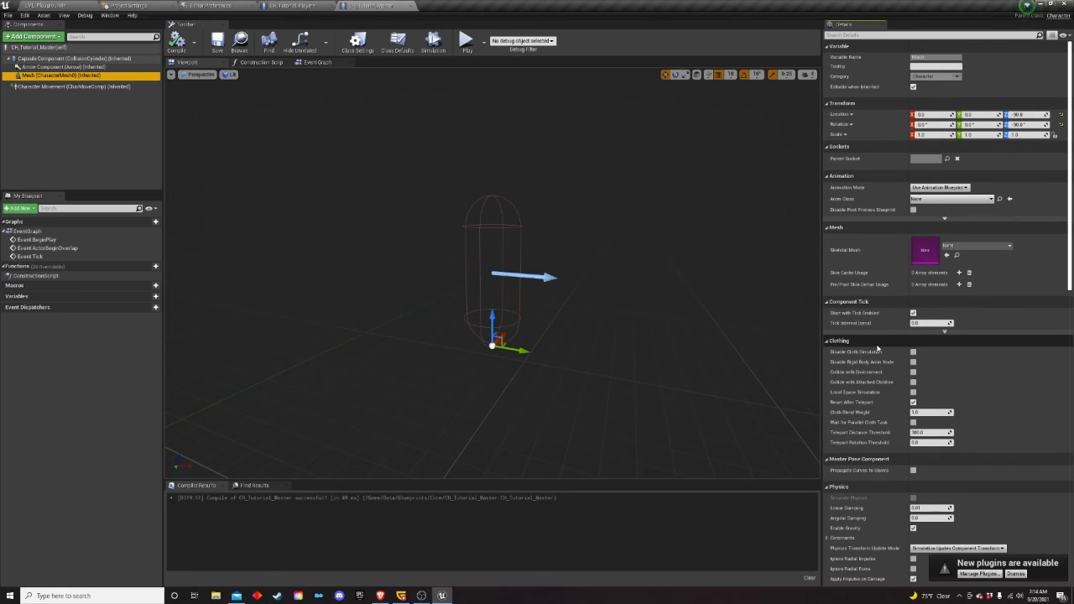
- Return to the LVL_Playground level and save all modified assets
click(60, 8)
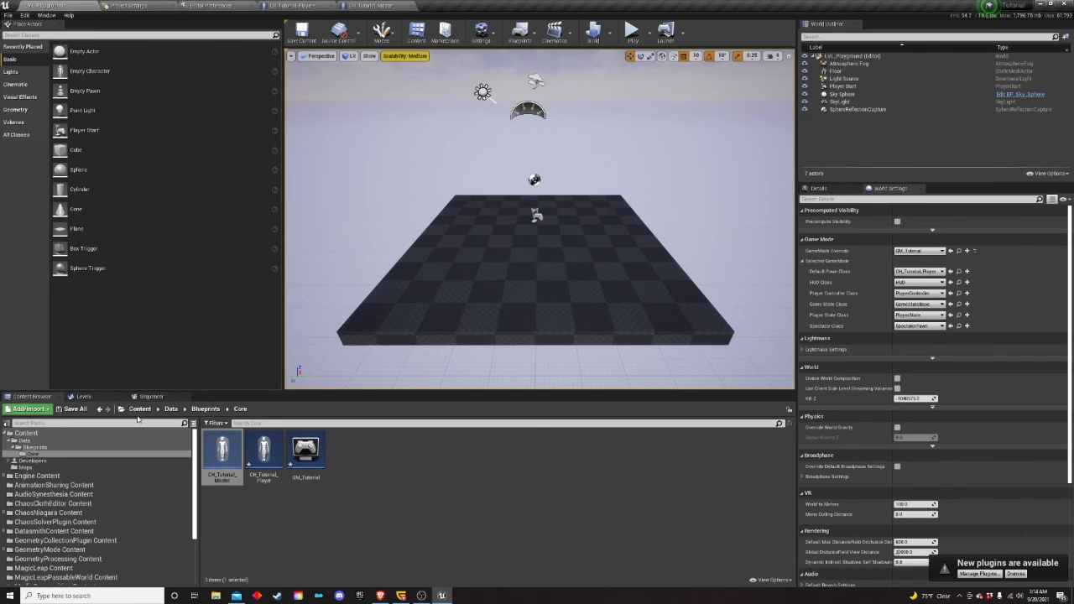
click(75, 408)
click(612, 374)
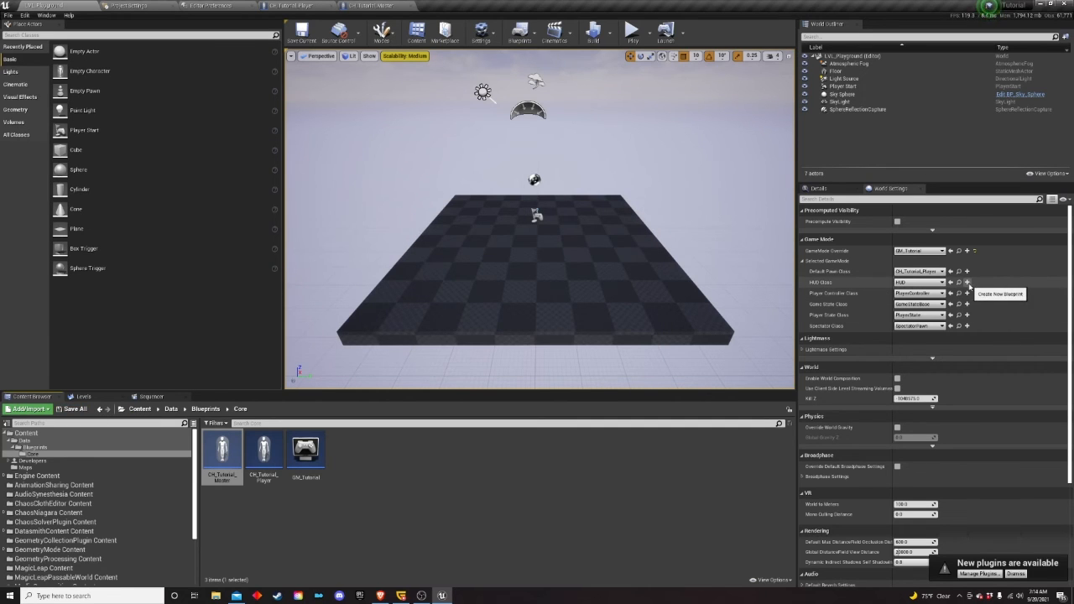
- Create a new HUD blueprint named HUD_Tutorial in Data/Blueprints/Core as the game mode's HUD Class
click(968, 283)
click(516, 245)
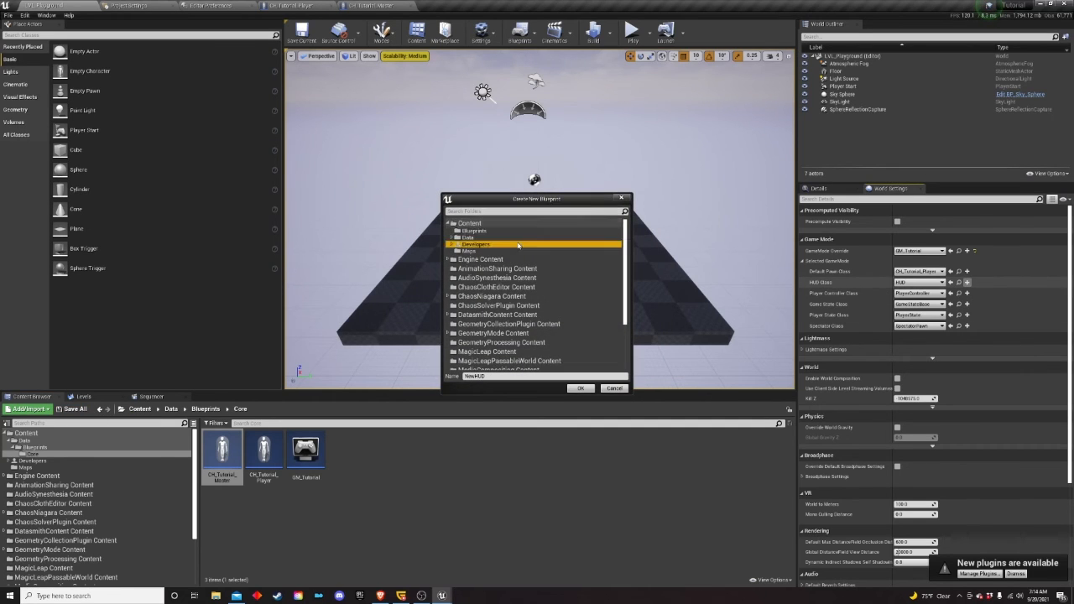
double_click(504, 238)
click(502, 245)
double_click(500, 244)
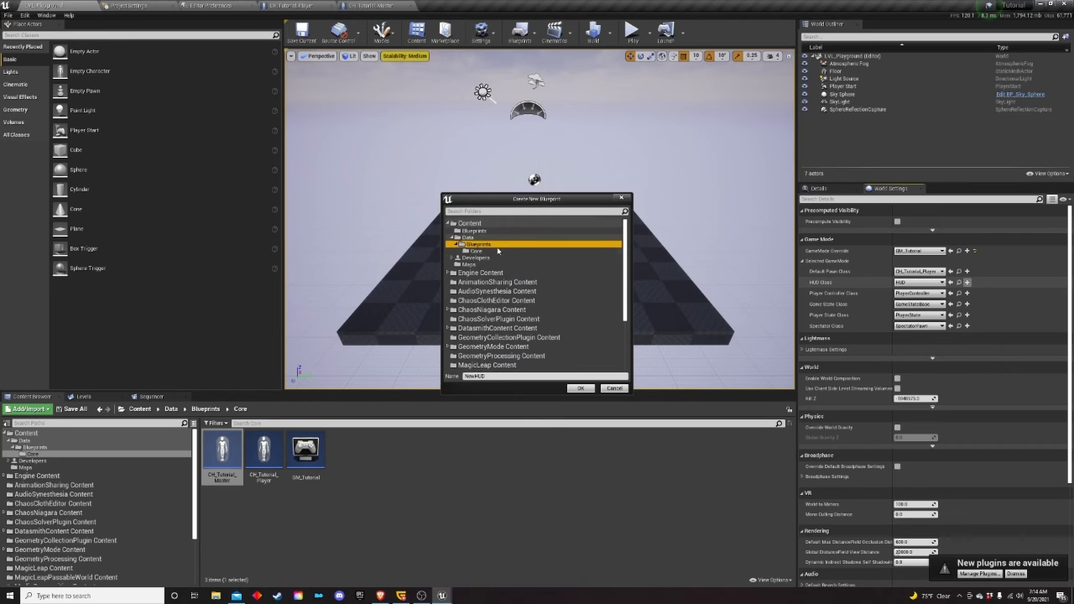
click(498, 251)
click(491, 376)
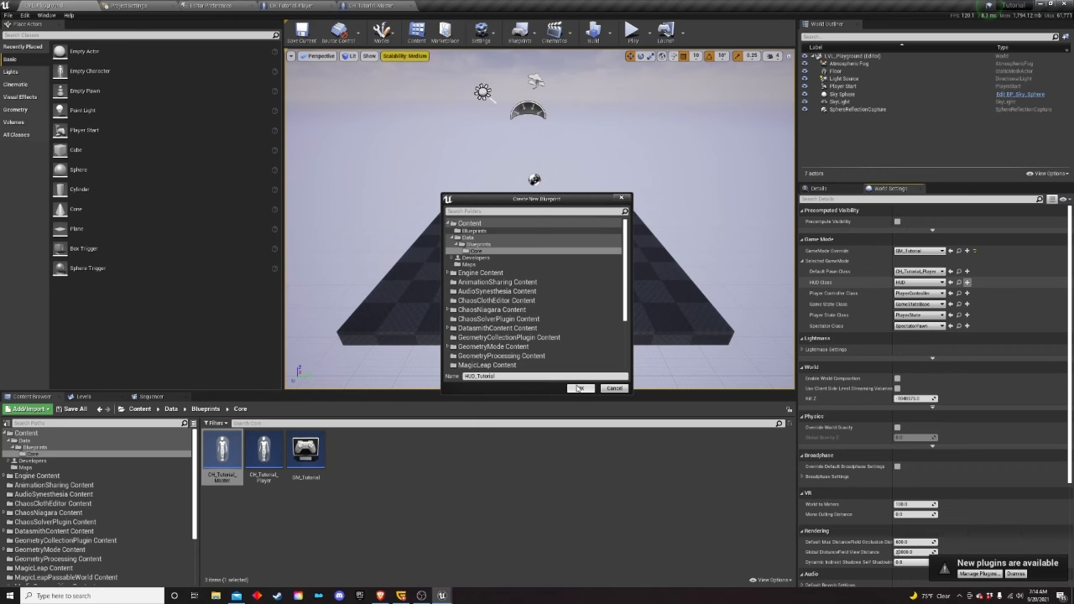
click(578, 389)
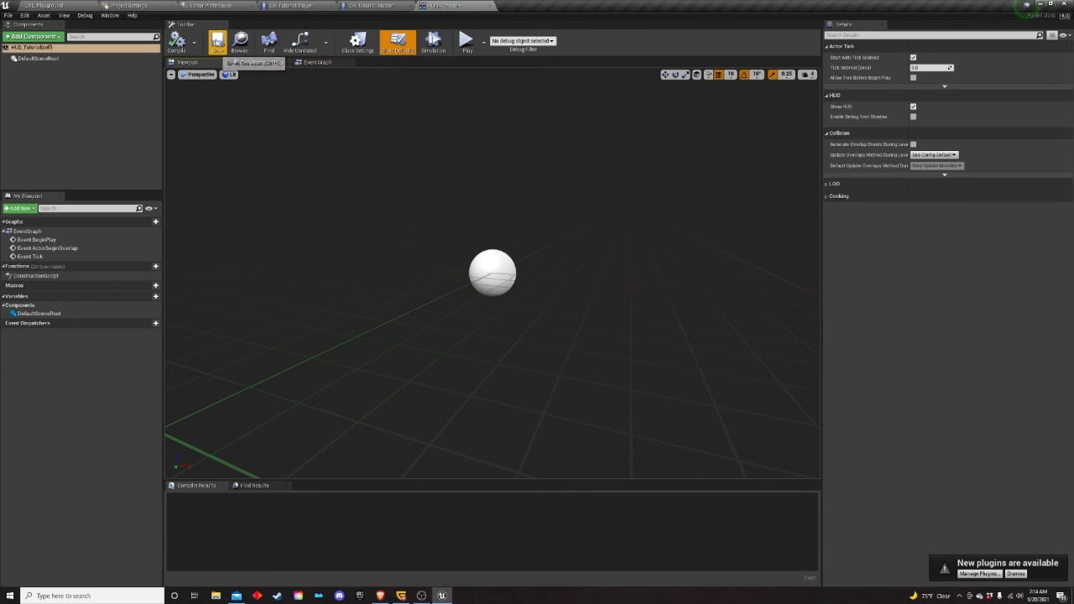
- Close the HUD_Tutorial, CH_Tutorial_Master and CH_Tutorial_Player blueprint editors and return to the LVL_Playground level
click(490, 6)
click(412, 6)
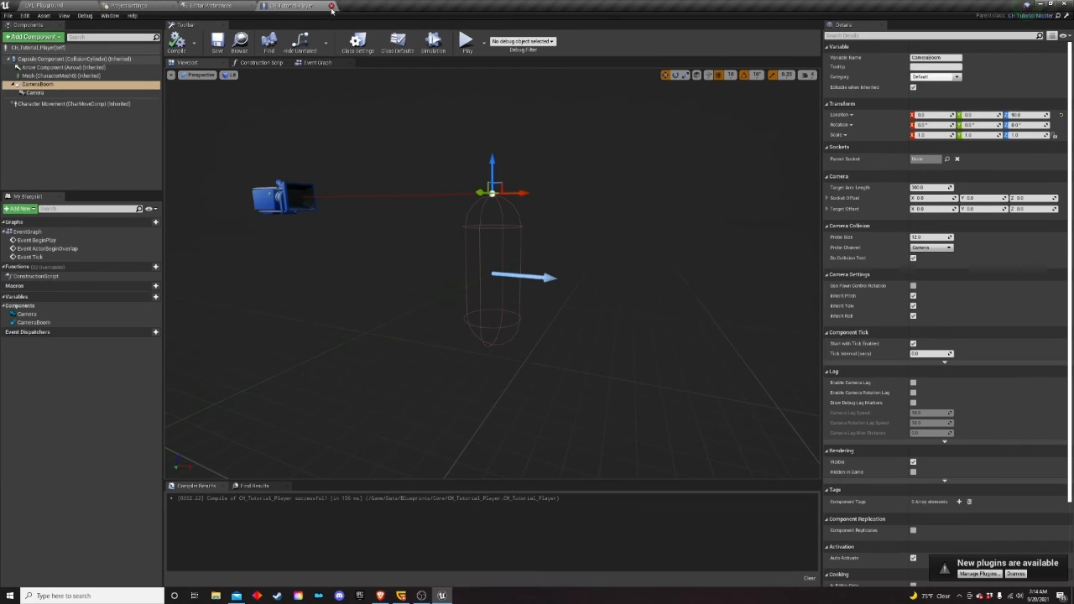
click(331, 7)
click(42, 6)
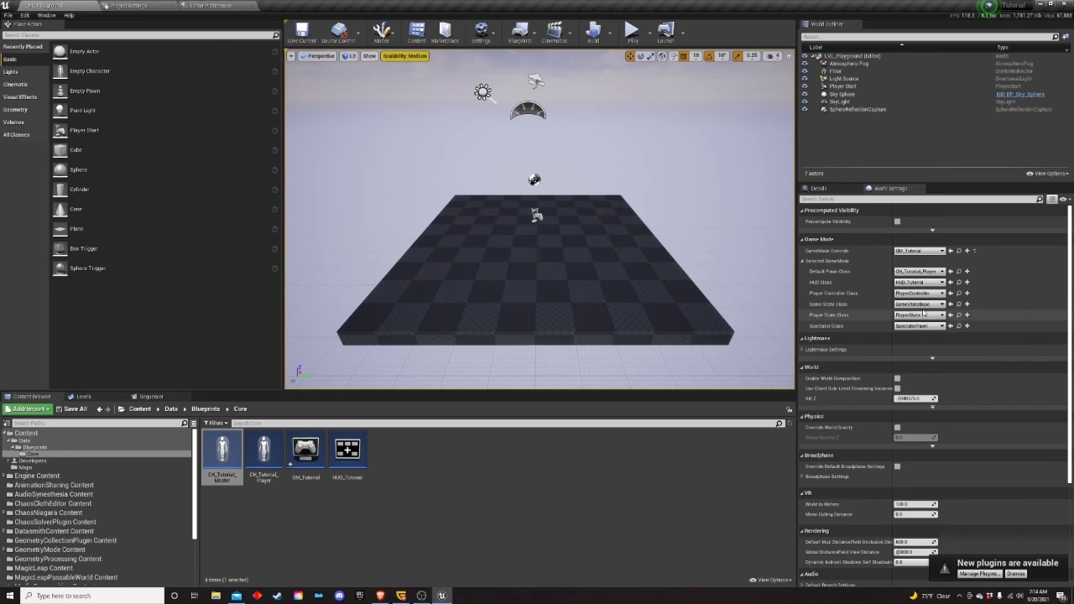
- Create a Player Controller blueprint named PC_Tutorial in Data/Blueprints/Core as the game mode's Player Controller Class, and return from its editor to the level
click(966, 293)
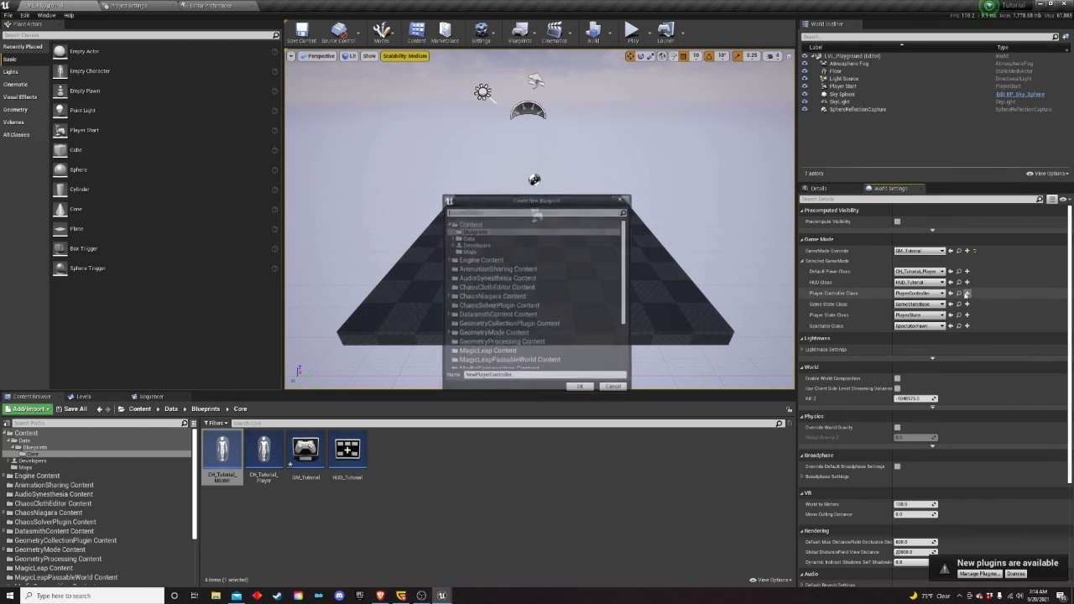
click(479, 231)
double_click(474, 237)
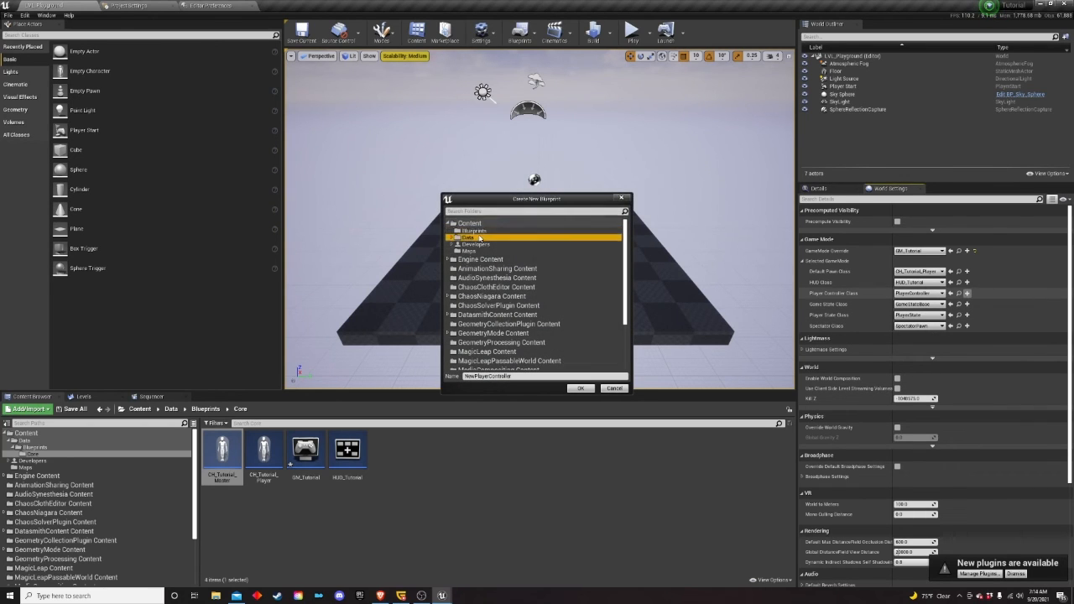
double_click(479, 244)
click(476, 250)
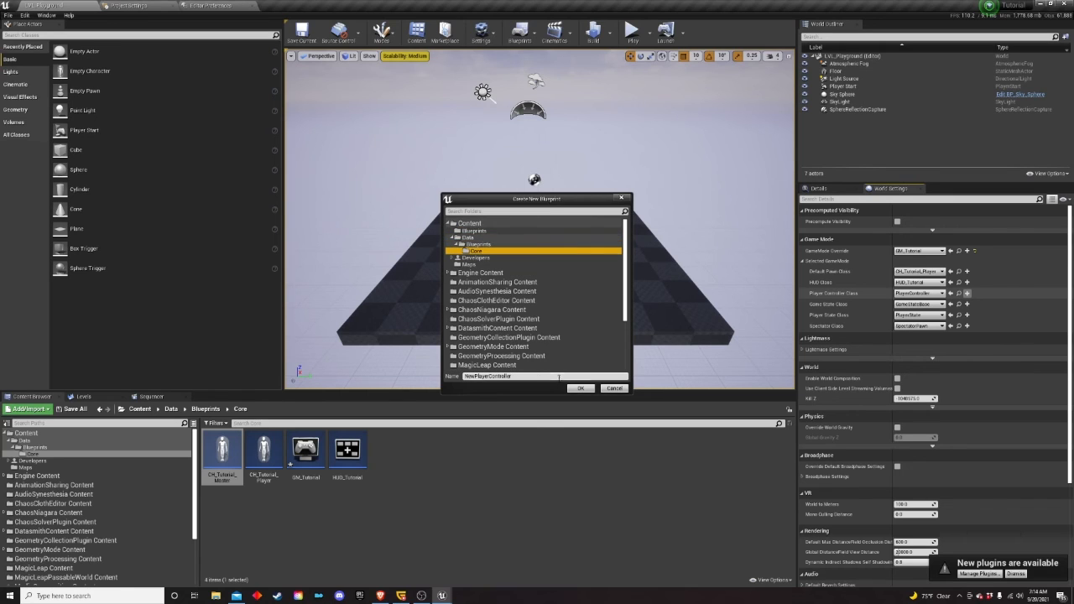
click(536, 376)
double_click(536, 376)
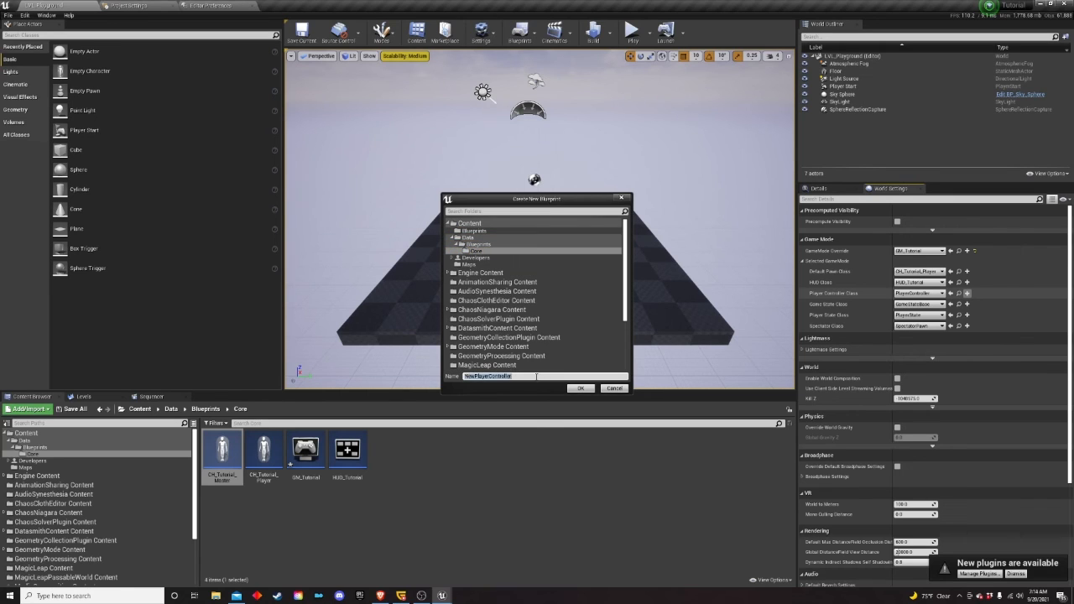
text(PC_Tutorial)
click(576, 388)
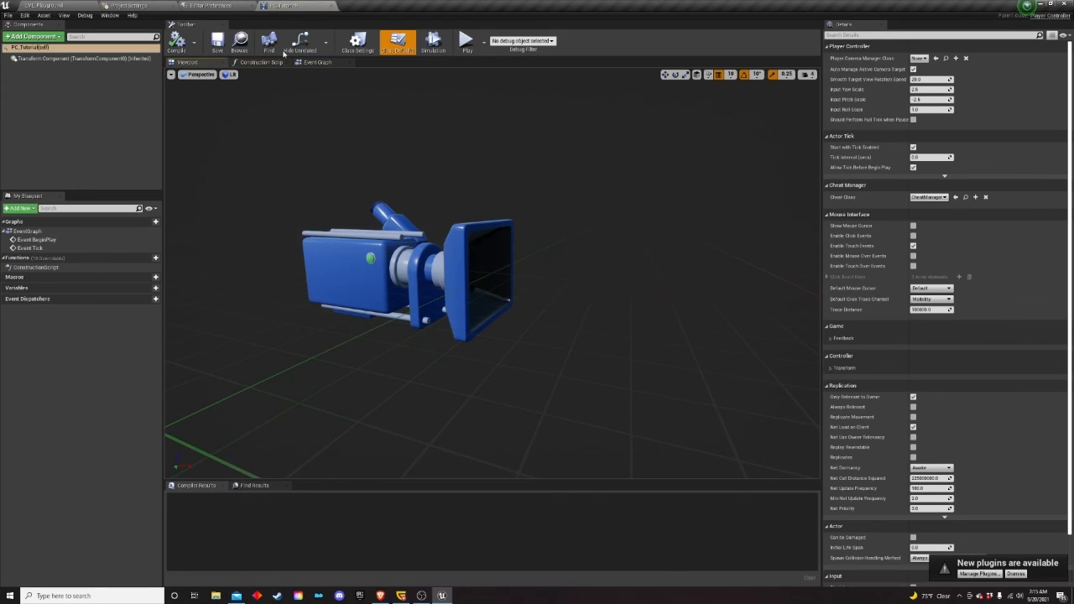
click(332, 6)
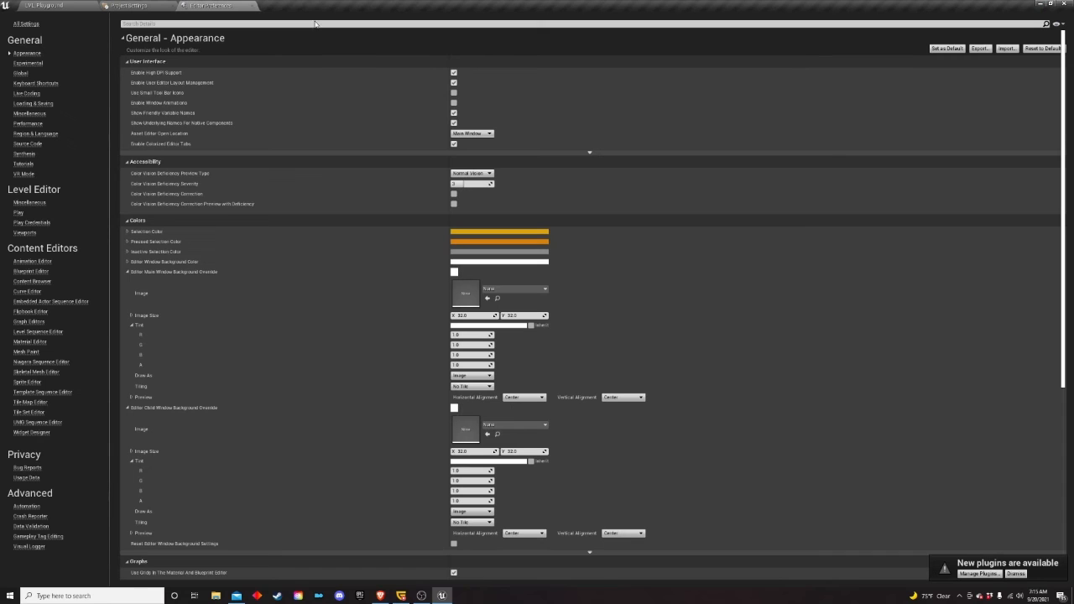
click(56, 5)
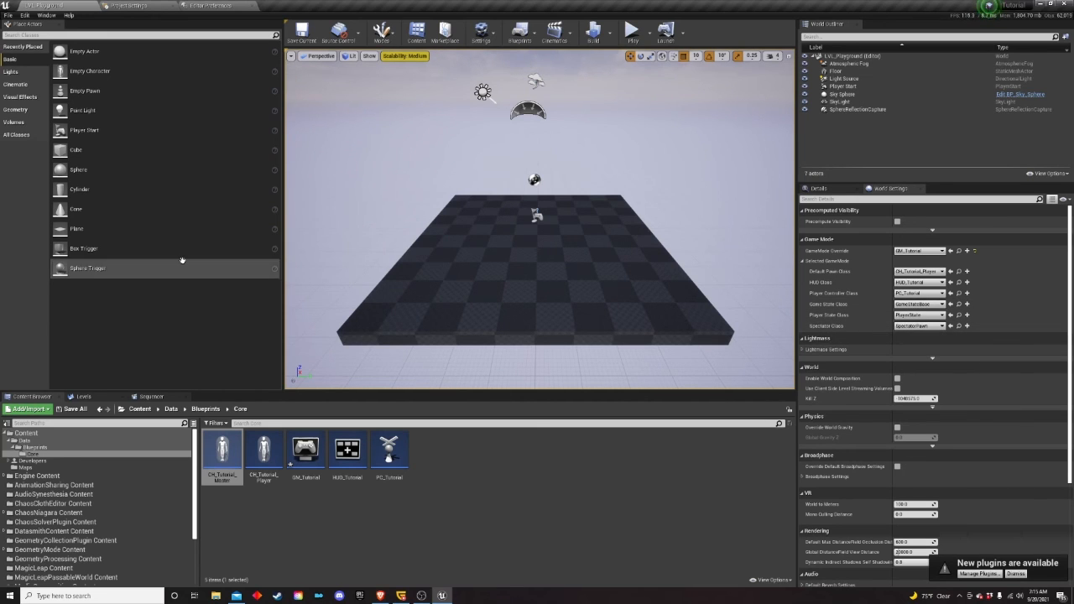
- In the project's Maps & Modes settings, create a Game Instance Class blueprint named GI_Tutorial in Data/Blueprints/Core
click(126, 5)
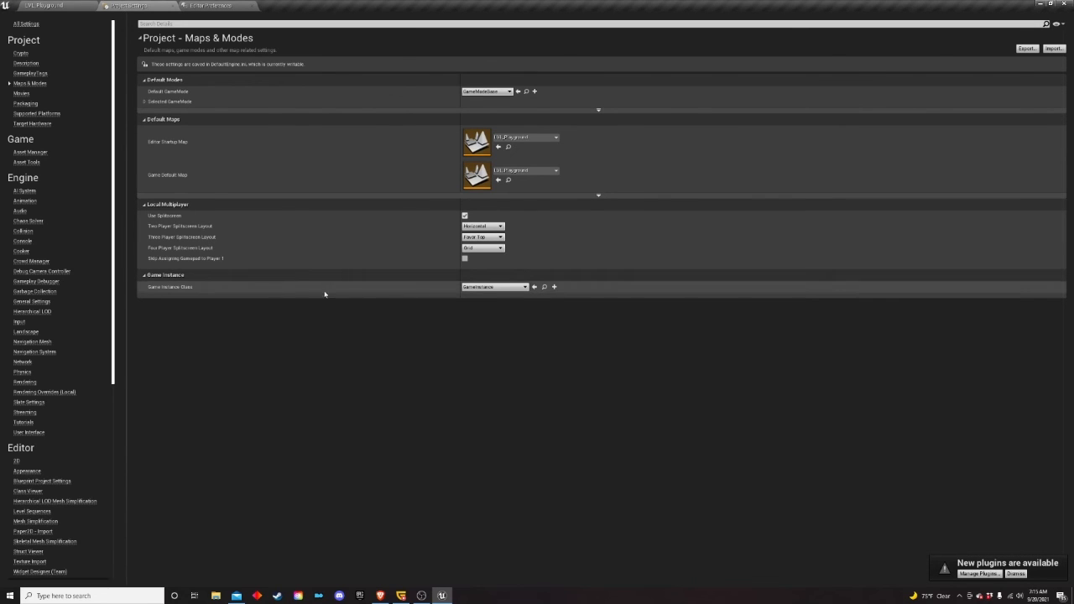
click(554, 287)
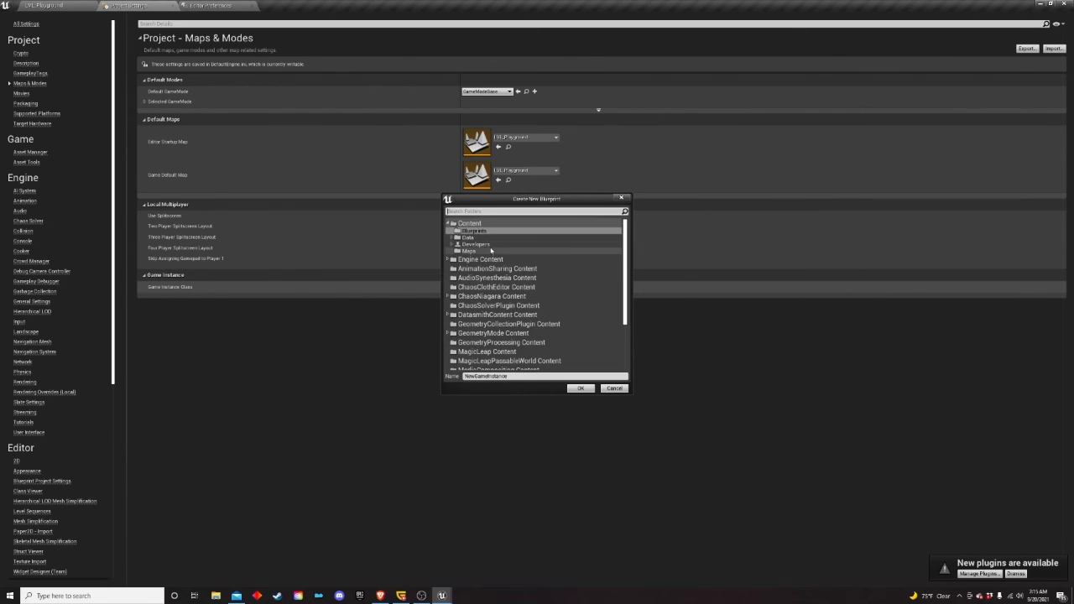
click(485, 238)
double_click(485, 238)
double_click(485, 244)
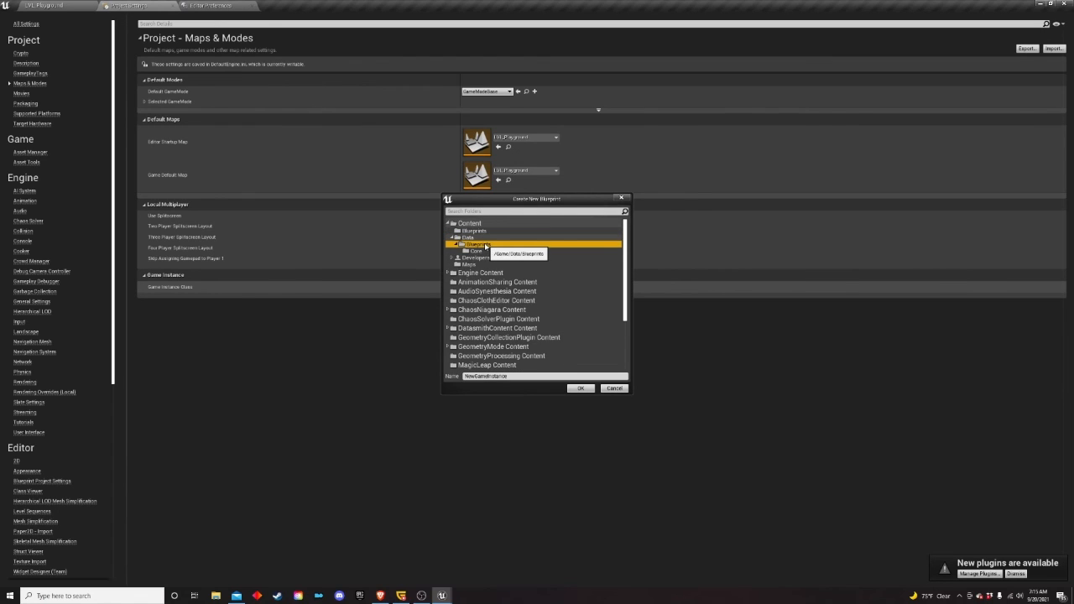
click(485, 251)
double_click(485, 376)
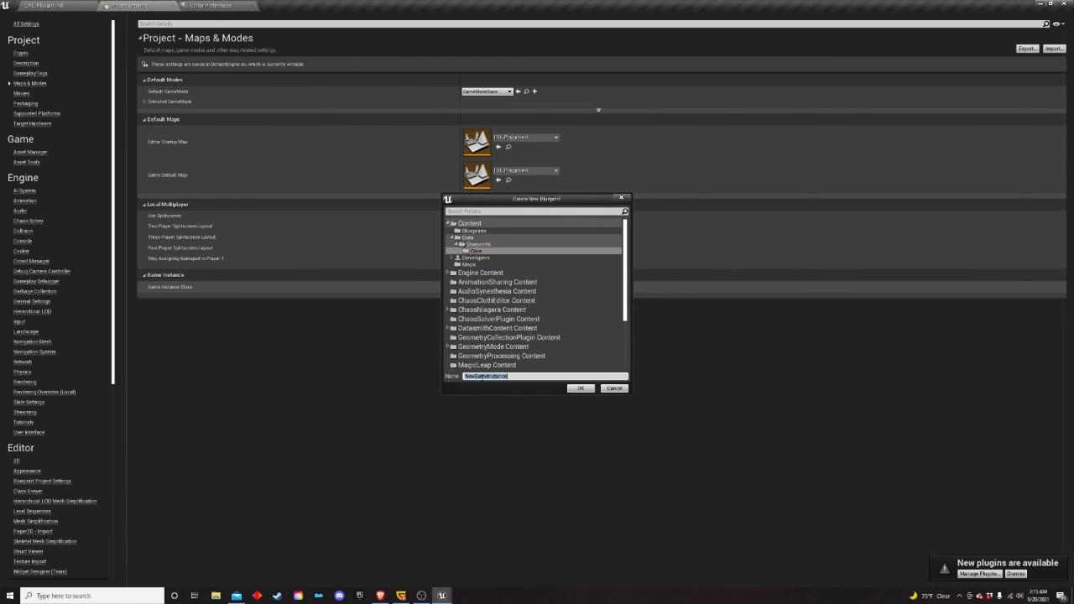
text(GI_Tutorial)
click(578, 387)
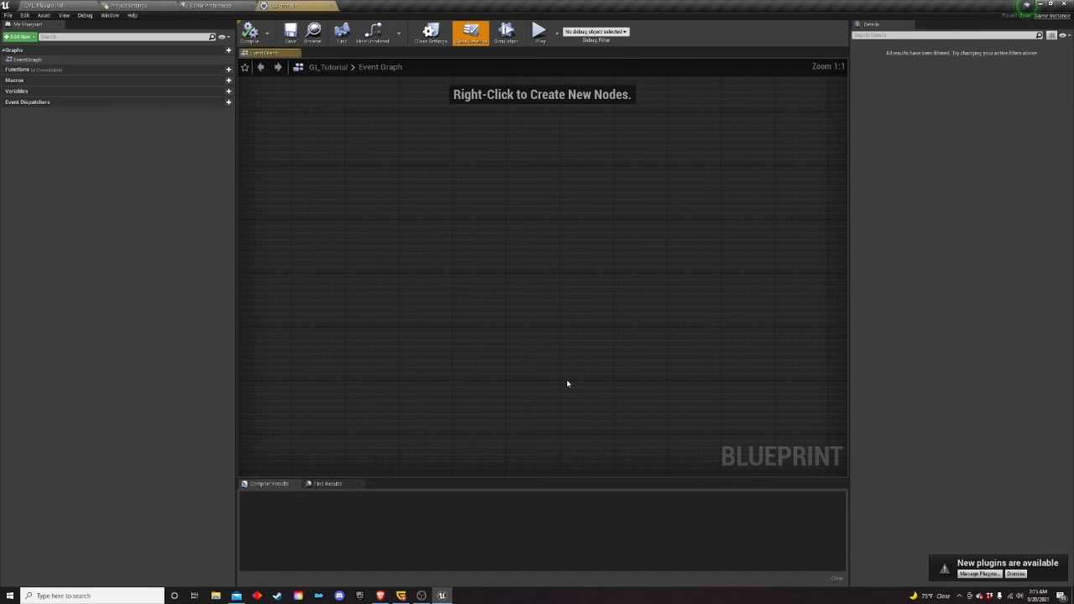
- Close the GI_Tutorial blueprint editor, return to the LVL_Playground level and save all modified assets
click(333, 6)
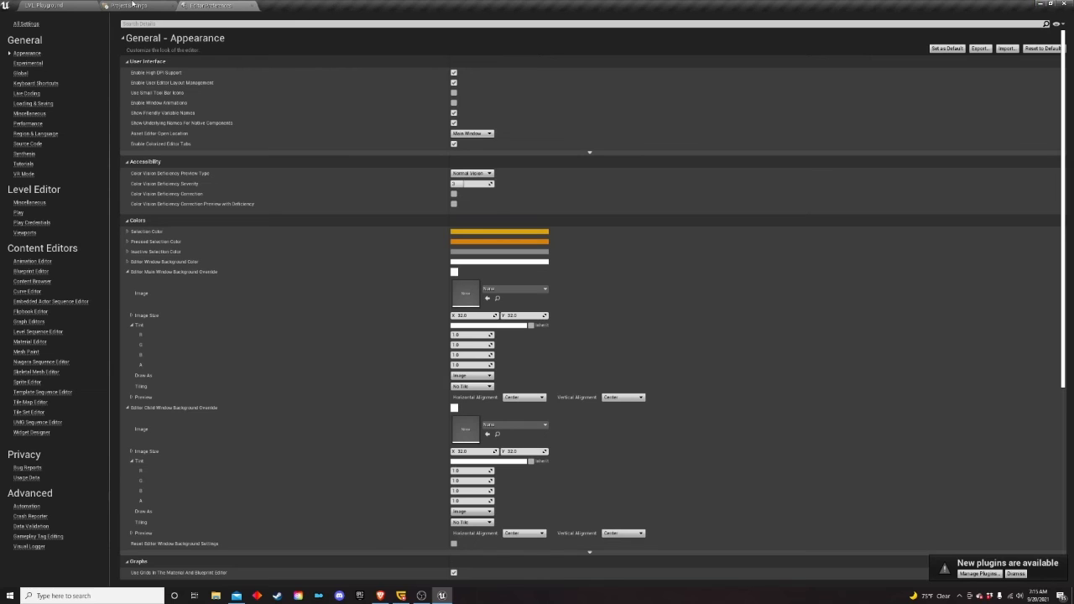
click(46, 5)
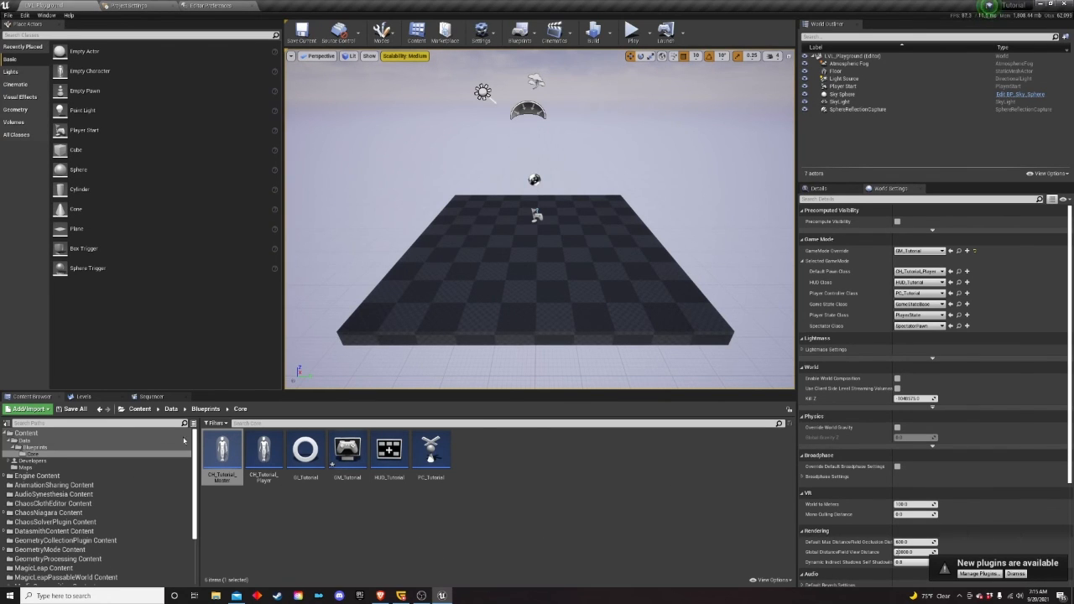
click(74, 409)
click(610, 375)
click(421, 596)
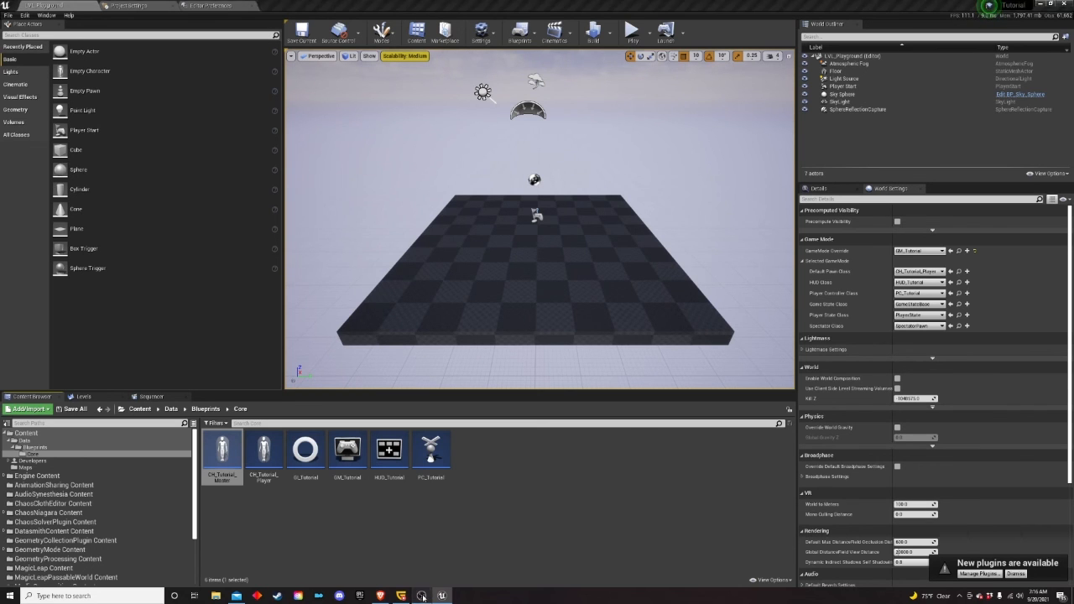